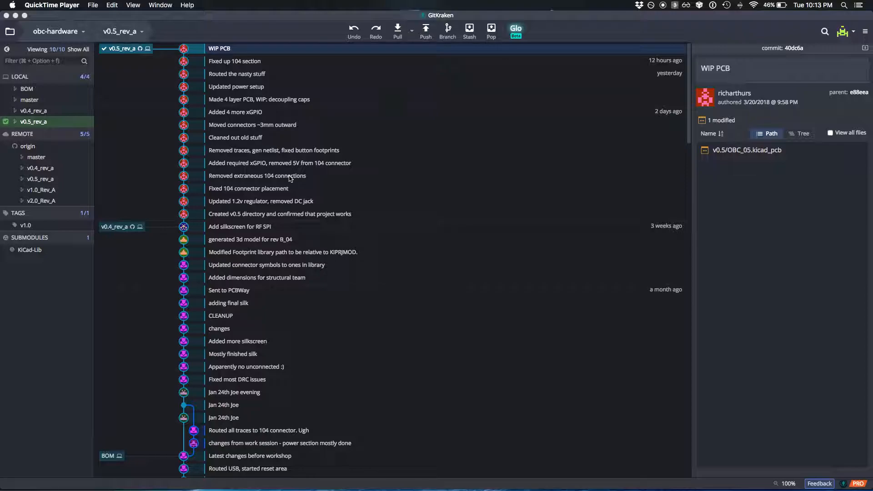
# Look at the actions available for the remote v0.5_rev_a branch and for the KiCad-Lib submodule.
pyautogui.click(303, 28)
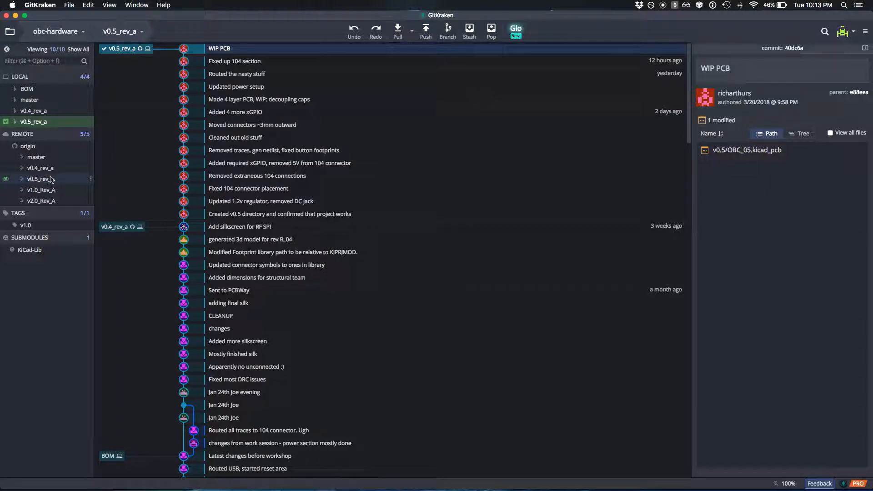
pyautogui.click(91, 181)
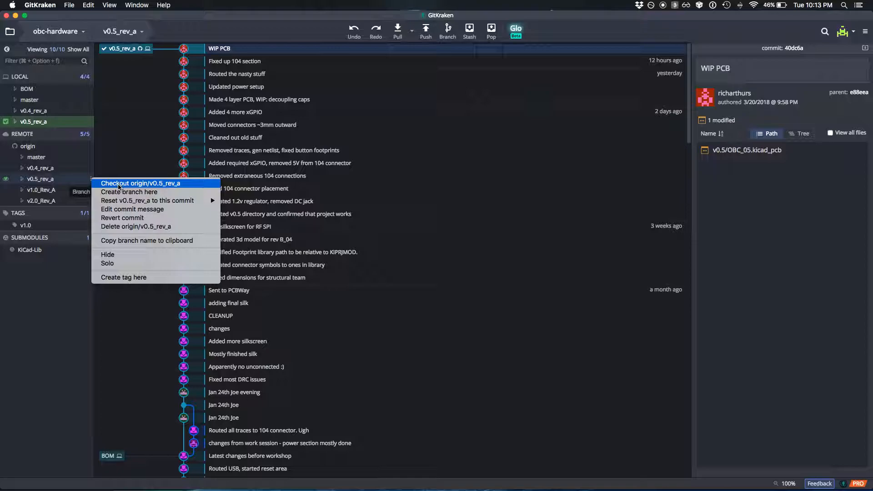
pyautogui.click(47, 319)
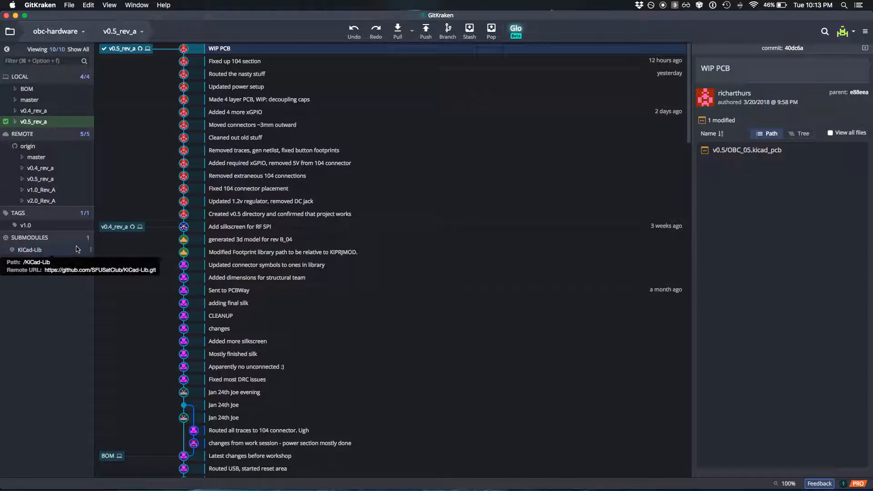
pyautogui.click(91, 250)
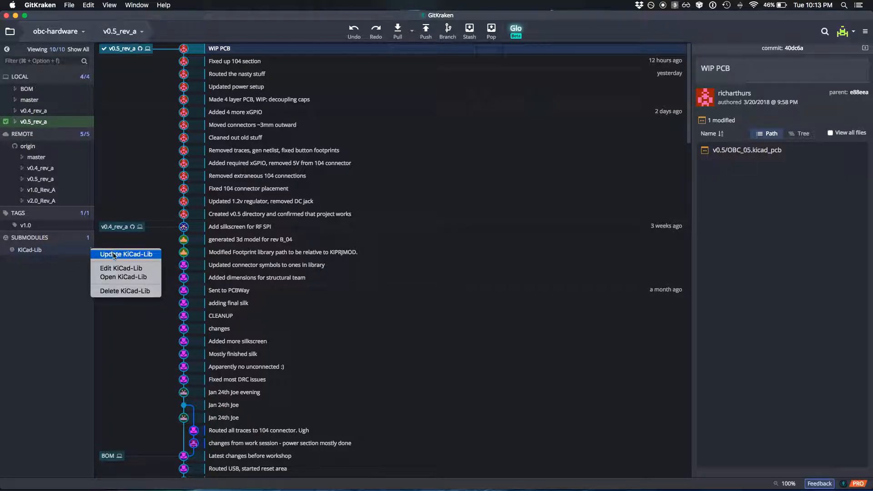
pyautogui.click(50, 299)
pyautogui.moveTo(78, 239)
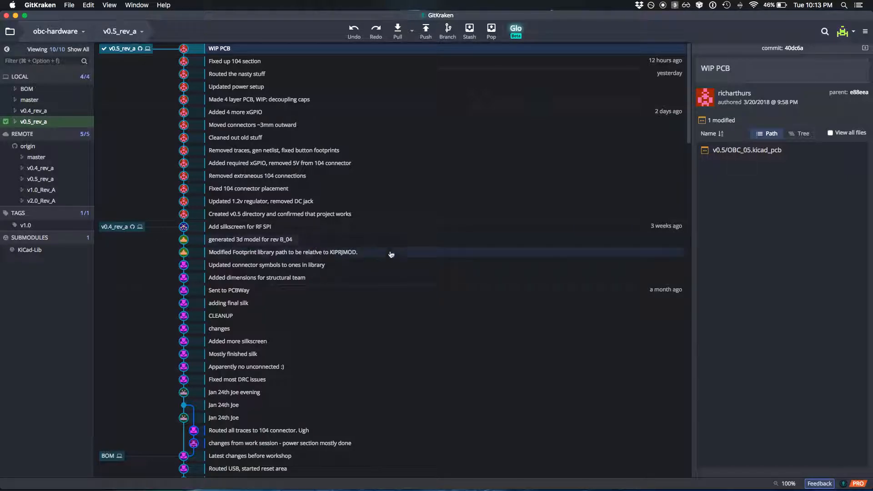
# Switch to KiCad and open the project OBC_05.pro from the v0.5 folder inside obc-hardware.
pyautogui.click(484, 478)
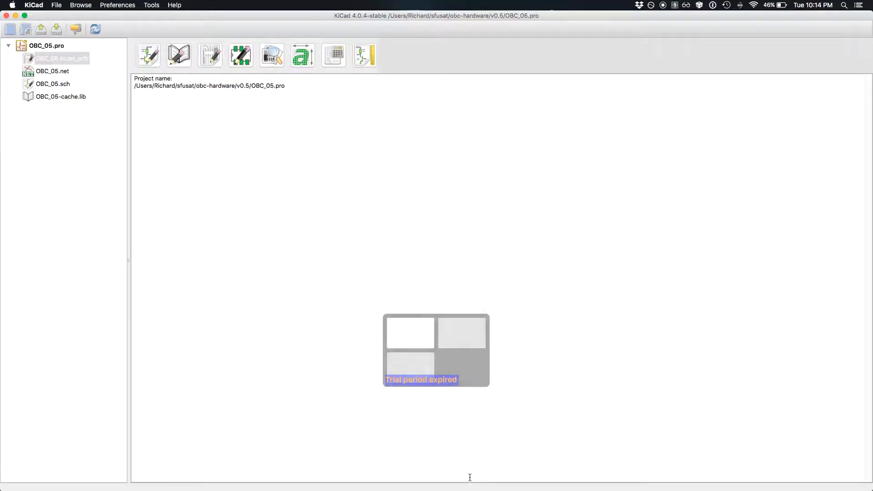
pyautogui.click(57, 5)
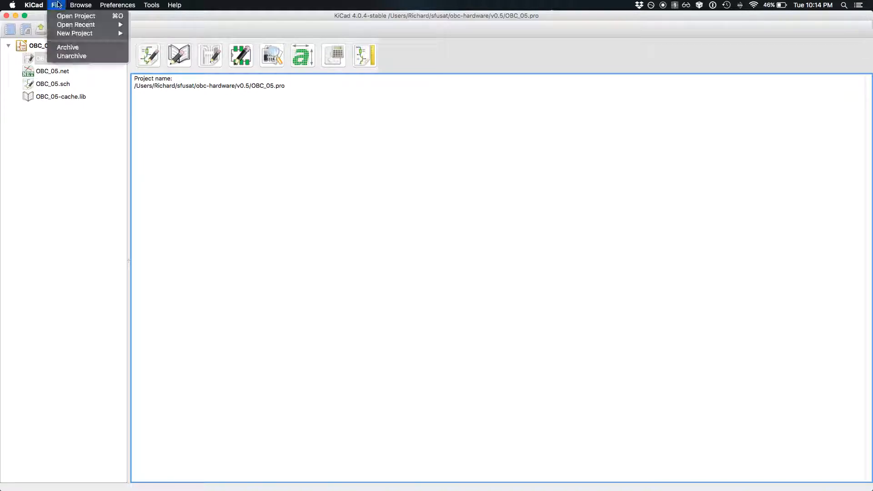
pyautogui.click(81, 15)
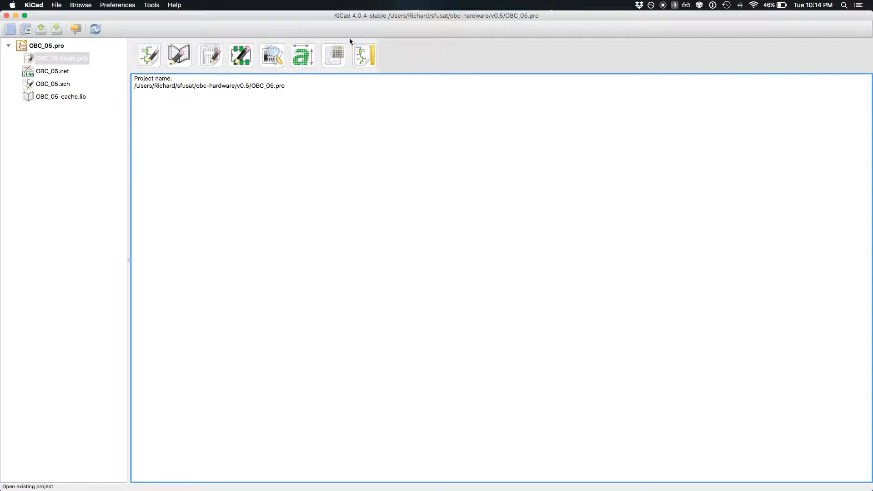
pyautogui.click(419, 72)
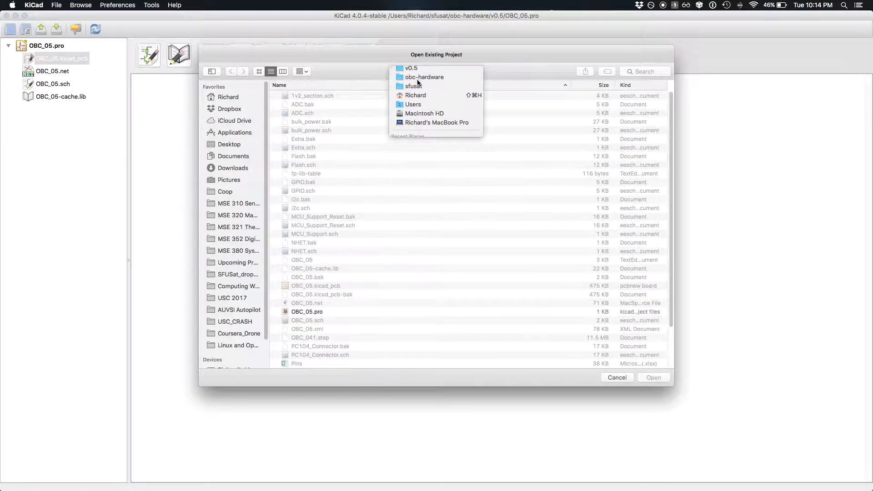
pyautogui.click(419, 81)
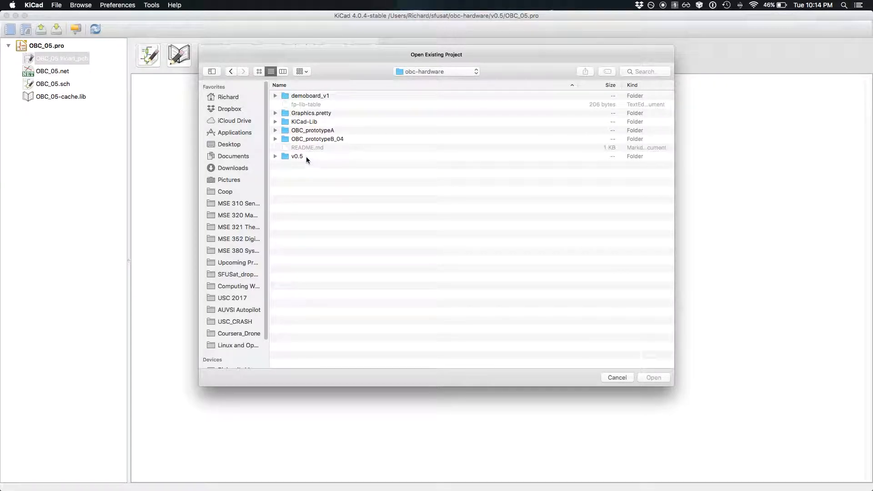
pyautogui.click(292, 157)
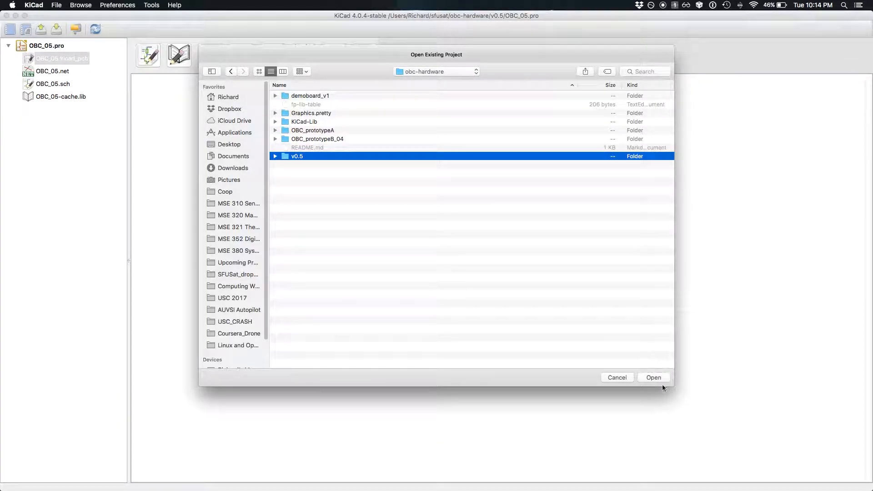
pyautogui.click(651, 378)
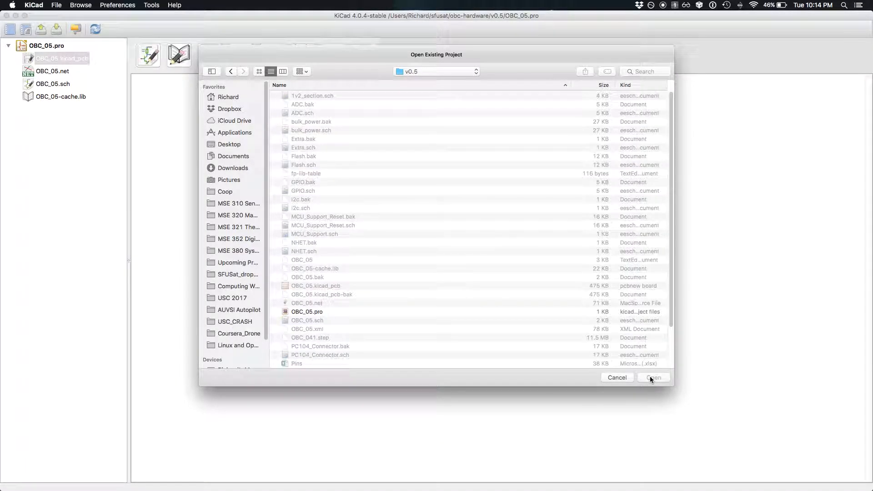
pyautogui.click(313, 312)
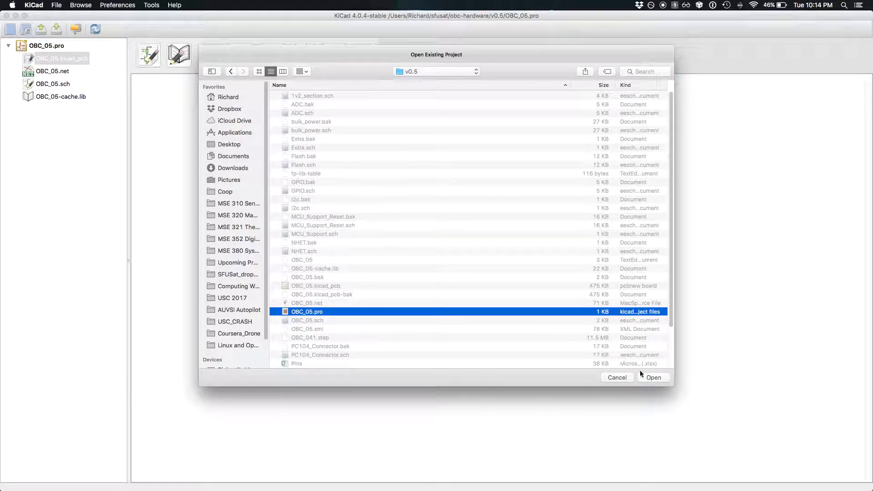
pyautogui.click(652, 378)
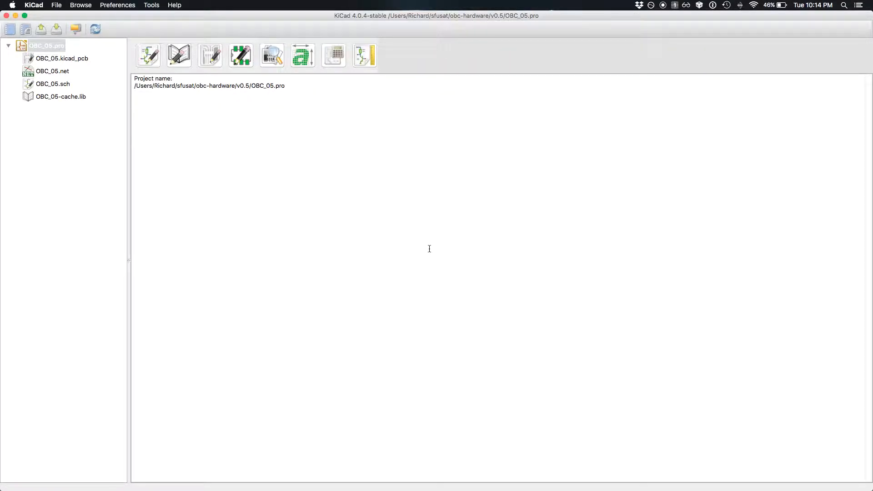
# Open the OBC_05.kicad_pcb board layout from the project and look at the available canvas modes.
pyautogui.doubleClick(73, 59)
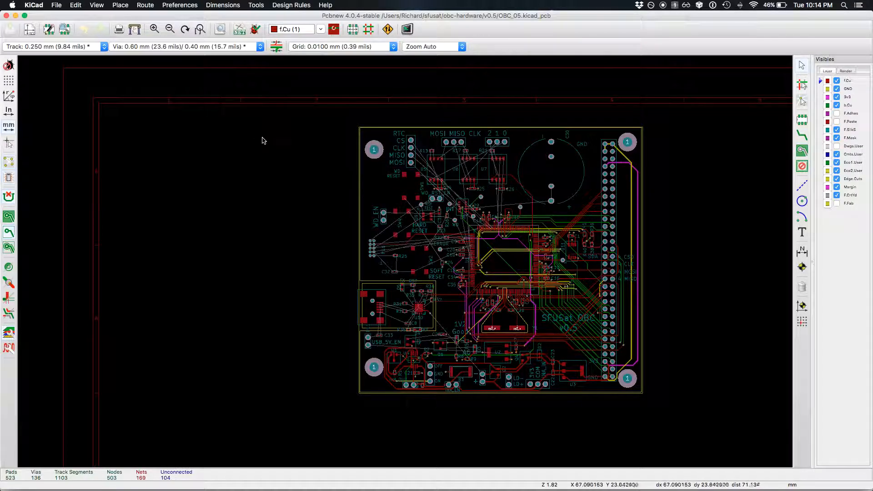
pyautogui.click(96, 4)
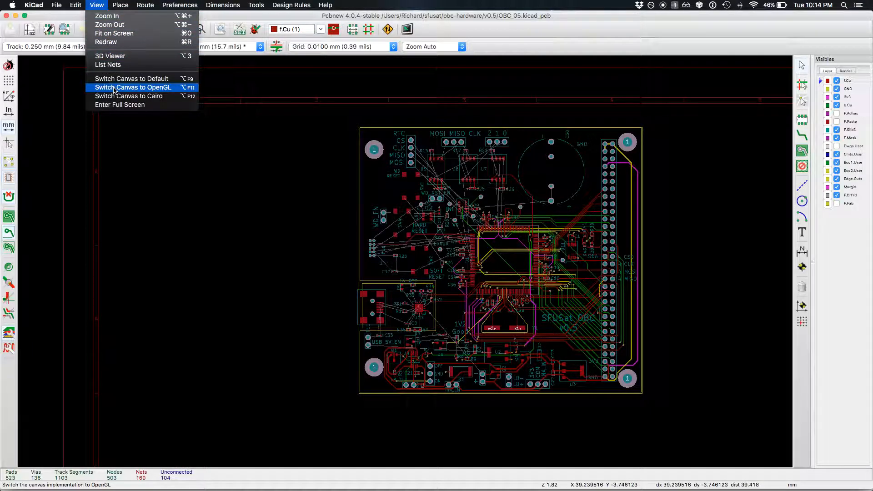
pyautogui.click(343, 184)
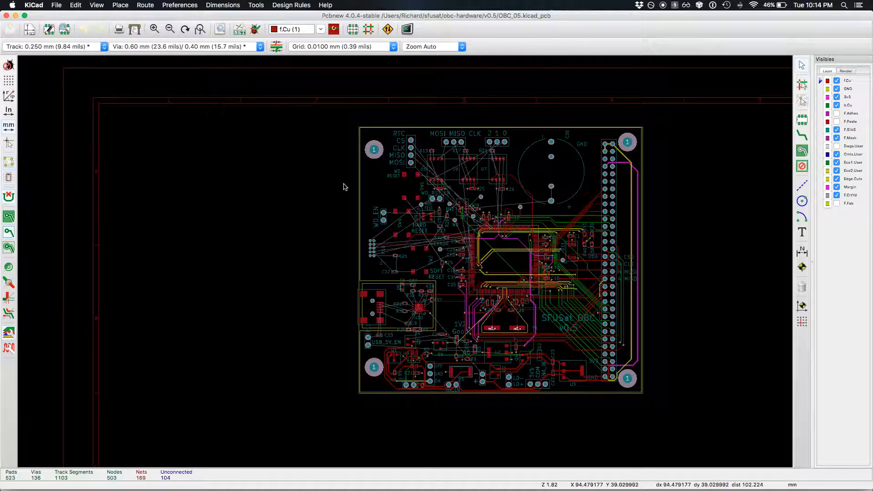
pyautogui.scroll(3, 594, 258)
pyautogui.scroll(-2, 406, 263)
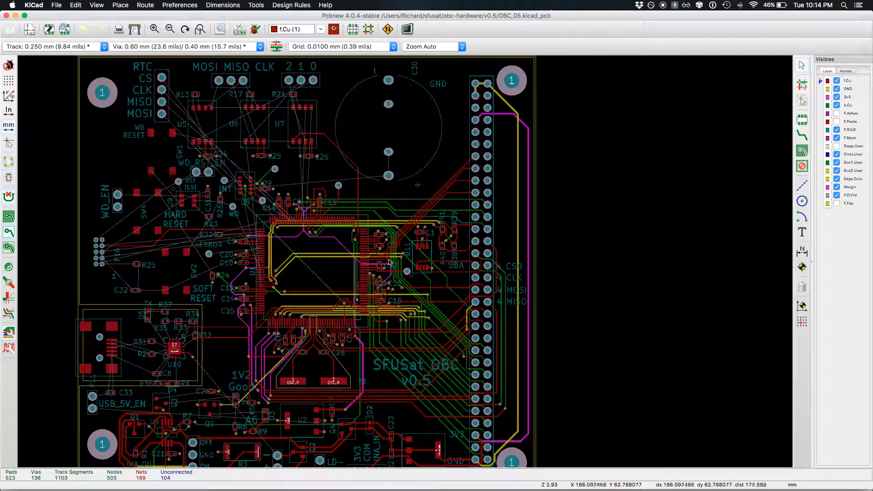
# Search the help for "ho" to open the hotkeys editor, and examine the board editor's Add Blind/Buried Via hotkey.
pyautogui.click(322, 5)
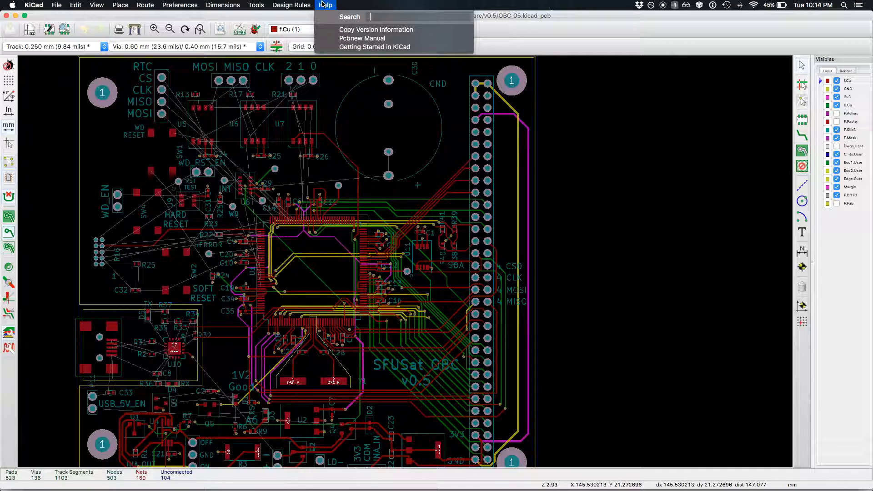
pyautogui.write('ho')
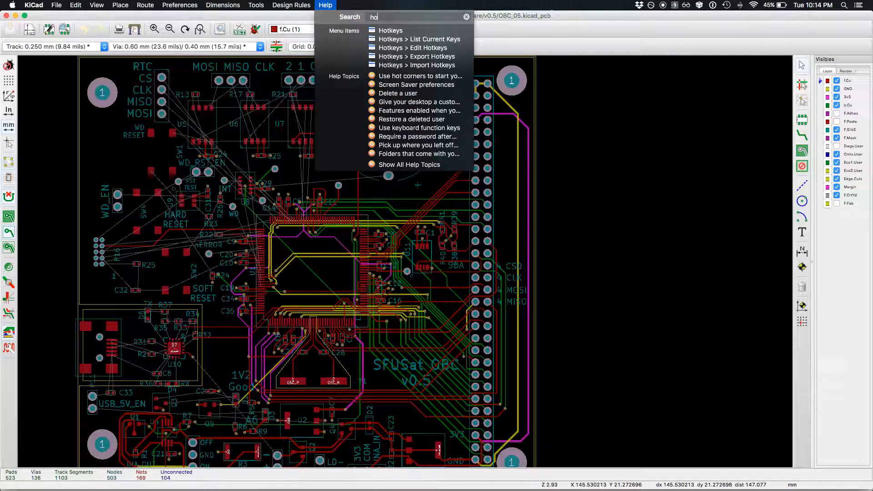
pyautogui.click(382, 48)
pyautogui.click(397, 74)
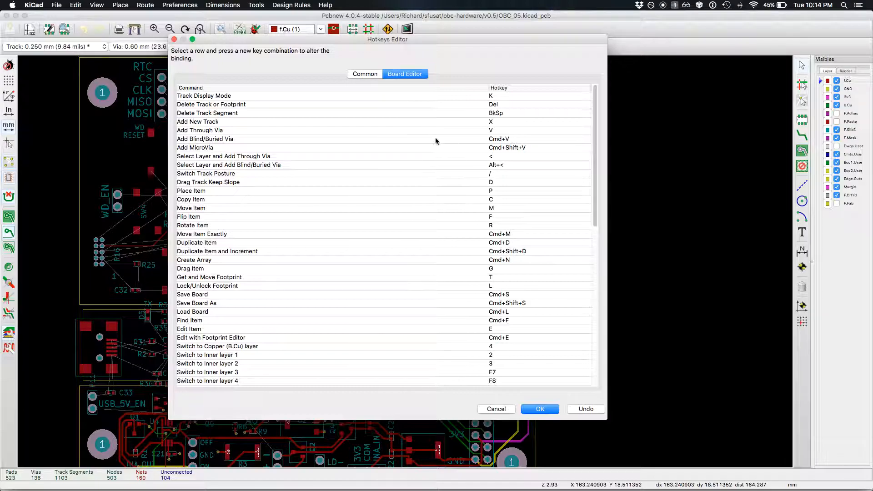
pyautogui.click(261, 139)
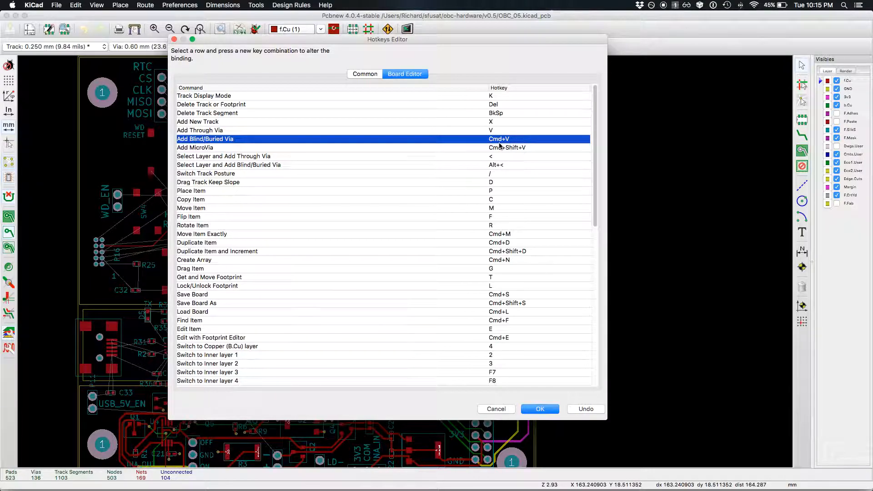
pyautogui.scroll(-5, 499, 146)
pyautogui.scroll(-11, 500, 146)
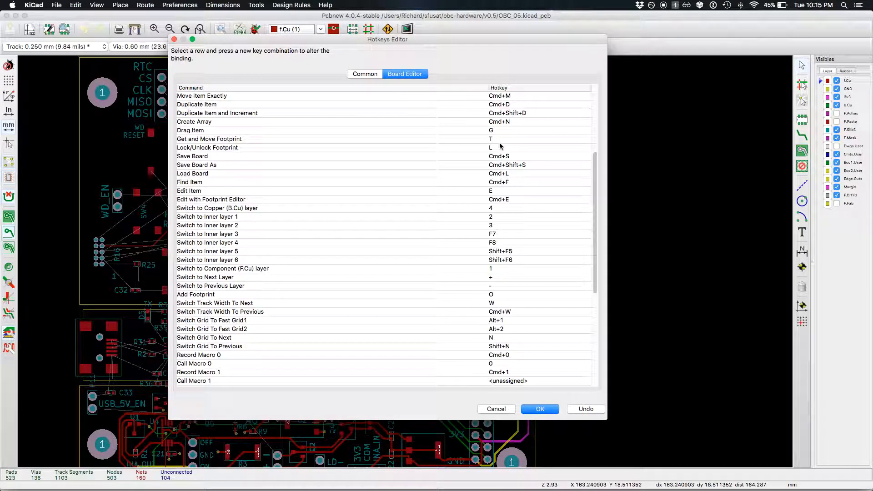
# Review the hotkeys for switching to F.Cu, inner layers 1 and 2, and B.Cu, and accept the hotkey settings.
pyautogui.click(274, 268)
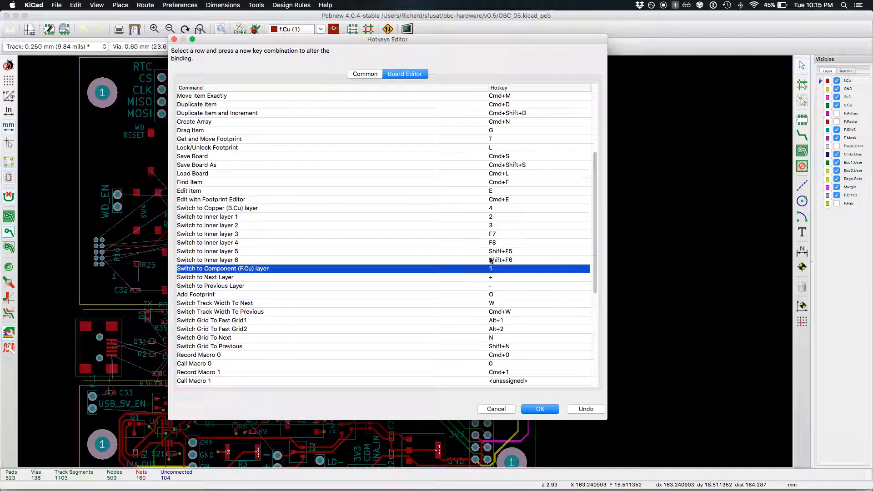
pyautogui.click(473, 218)
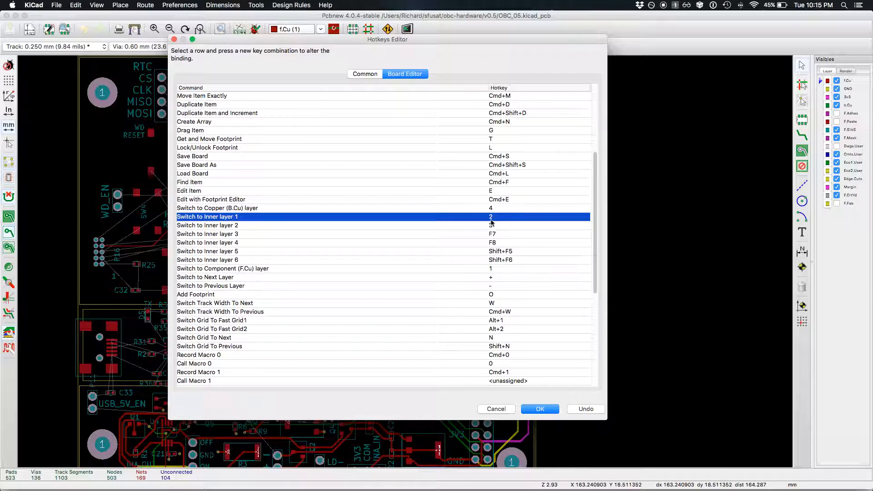
pyautogui.click(467, 227)
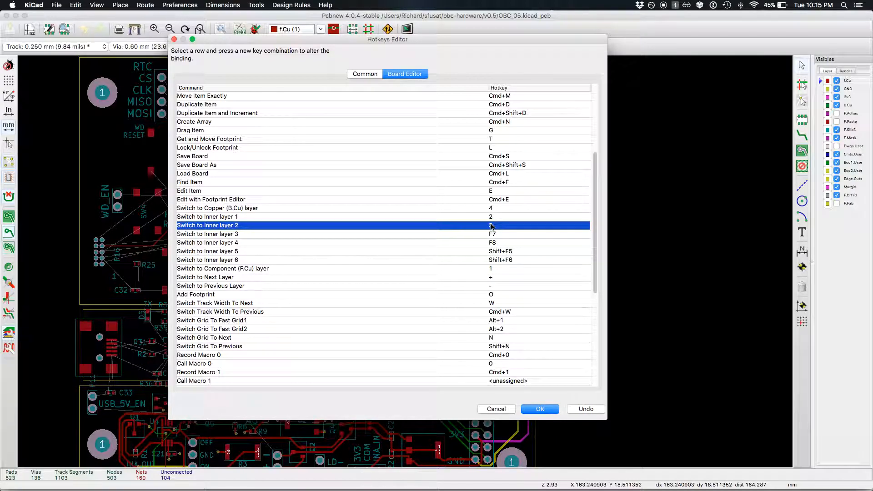
pyautogui.press('3')
pyautogui.click(477, 211)
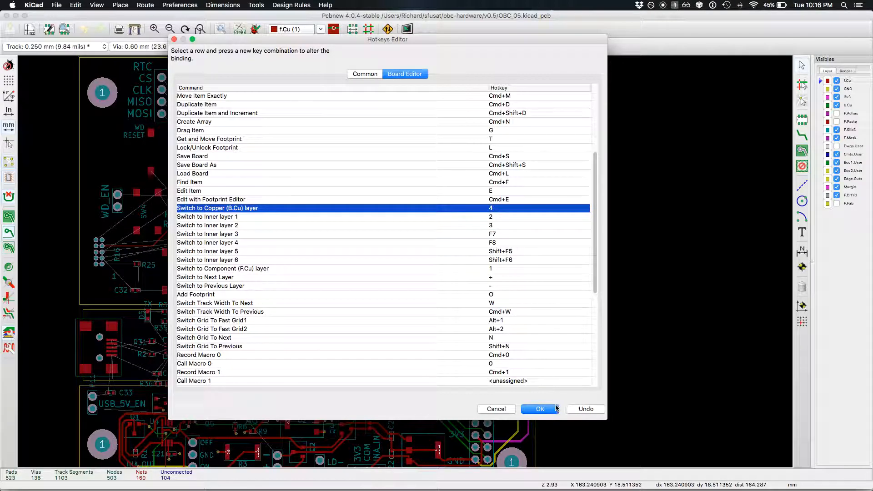
pyautogui.click(541, 409)
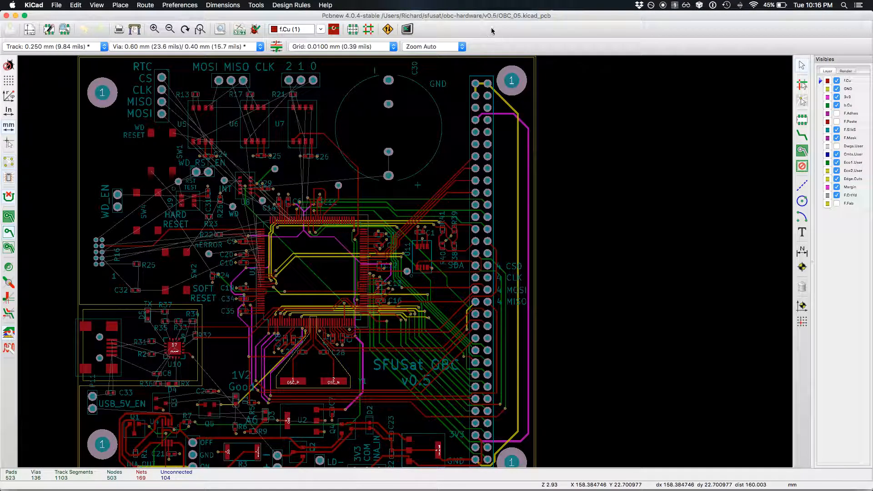
# Activate track routing and cycle the active layer through GND, 3v3 and b.Cu back to f.Cu.
pyautogui.click(801, 135)
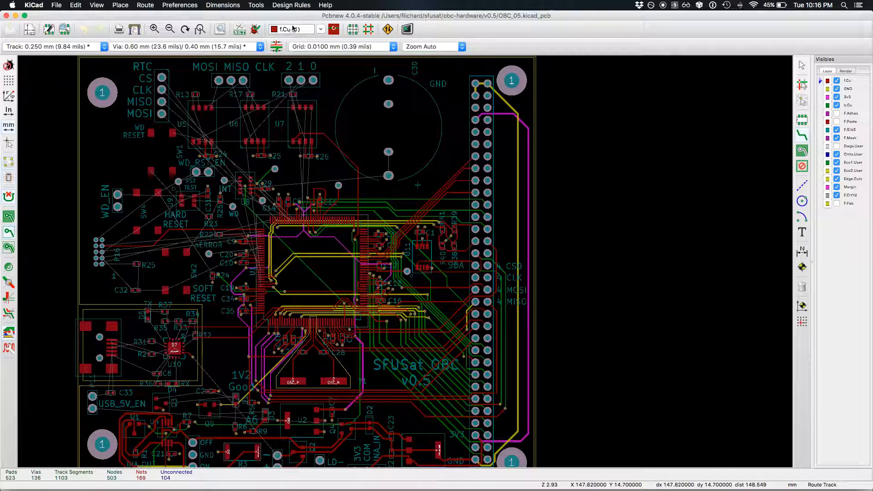
pyautogui.press('+')
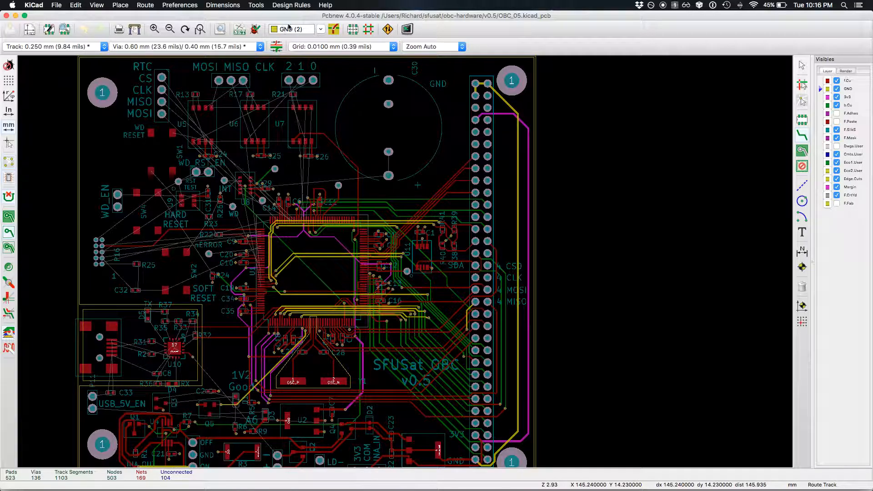
pyautogui.press('+')
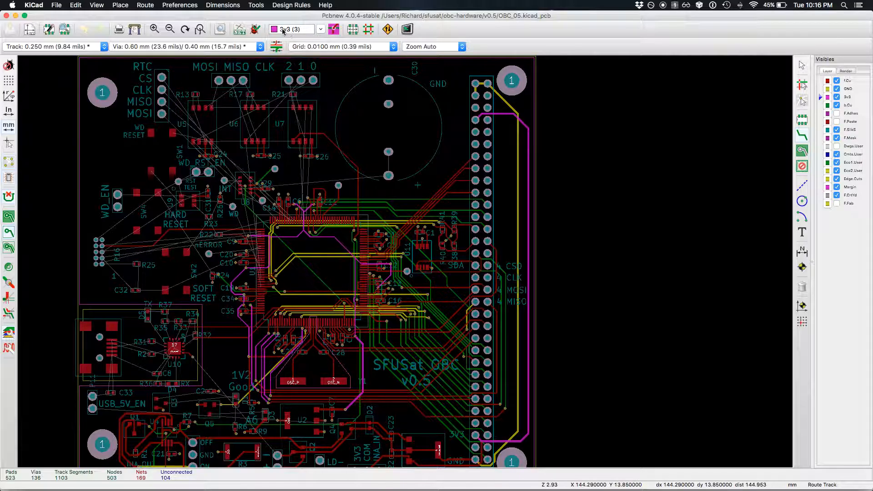
pyautogui.press('+')
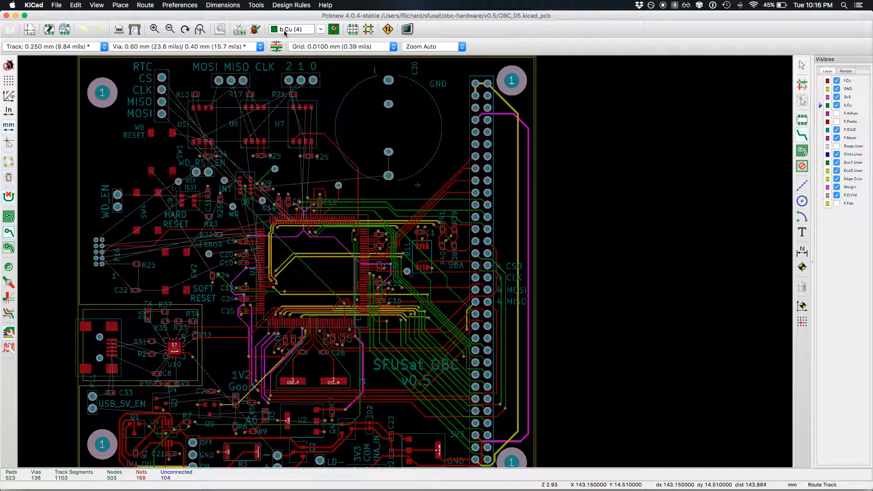
pyautogui.press('+')
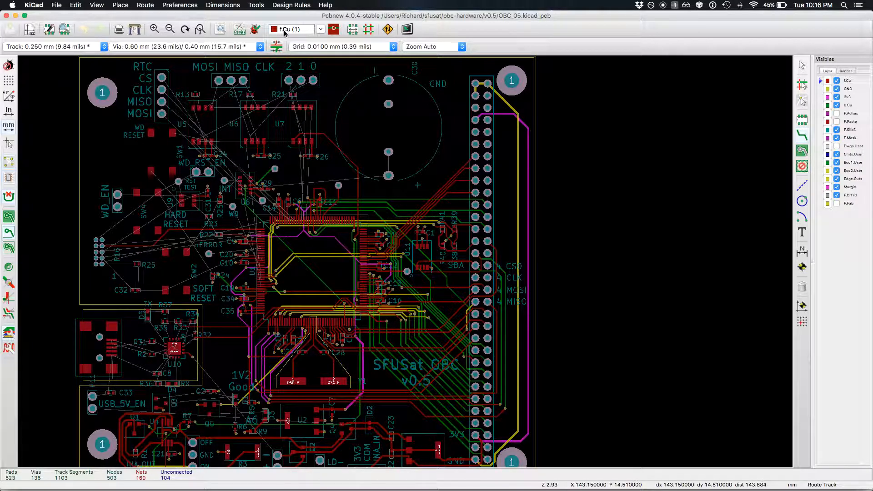
pyautogui.scroll(2, 270, 95)
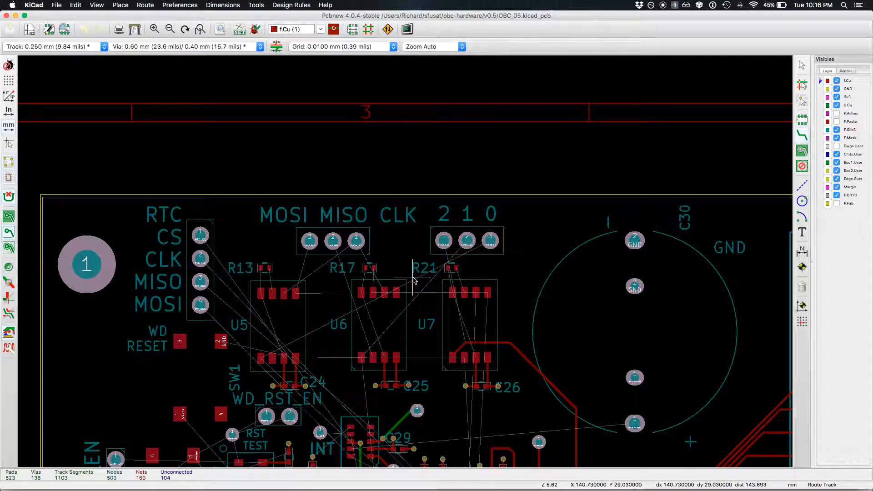
pyautogui.scroll(-2, 413, 279)
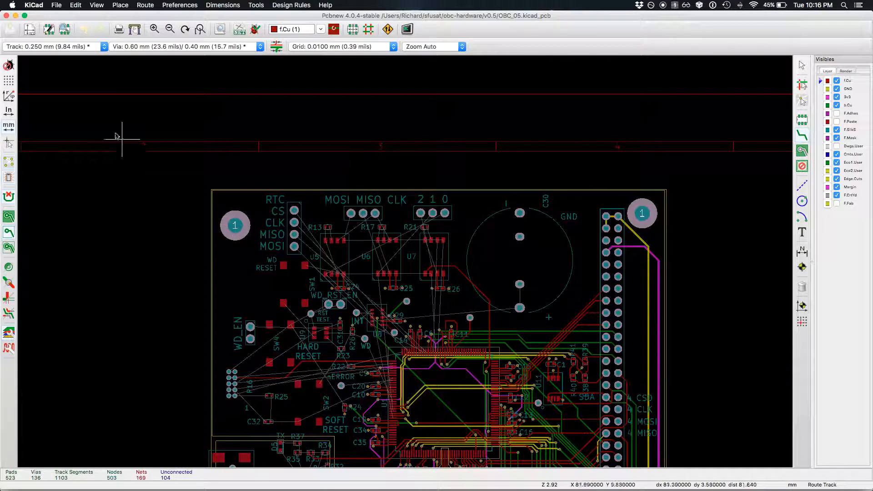
# Review the available track widths and grid sizes, keeping the 0.250 mm track and the 0.0100 mm grid.
pyautogui.click(45, 47)
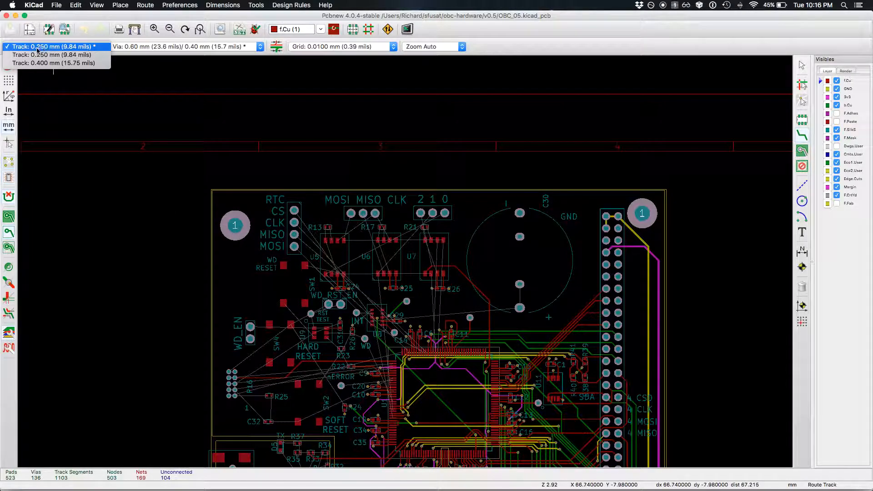
pyautogui.click(36, 47)
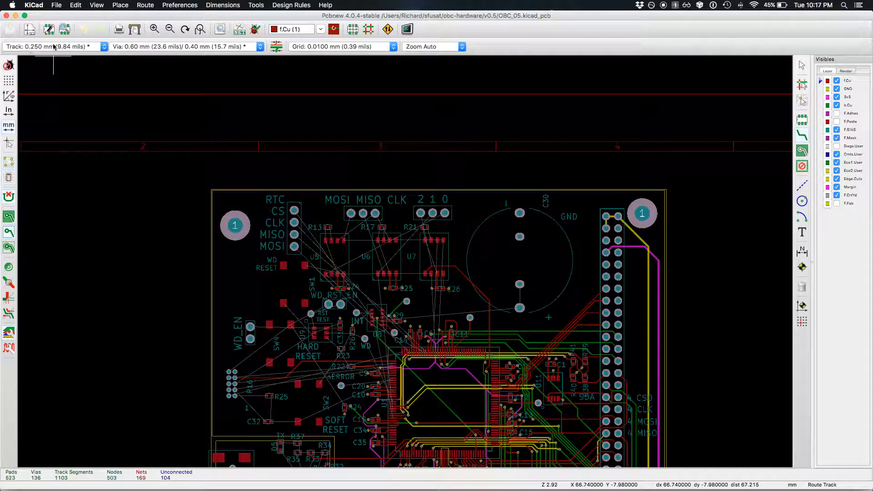
pyautogui.click(315, 47)
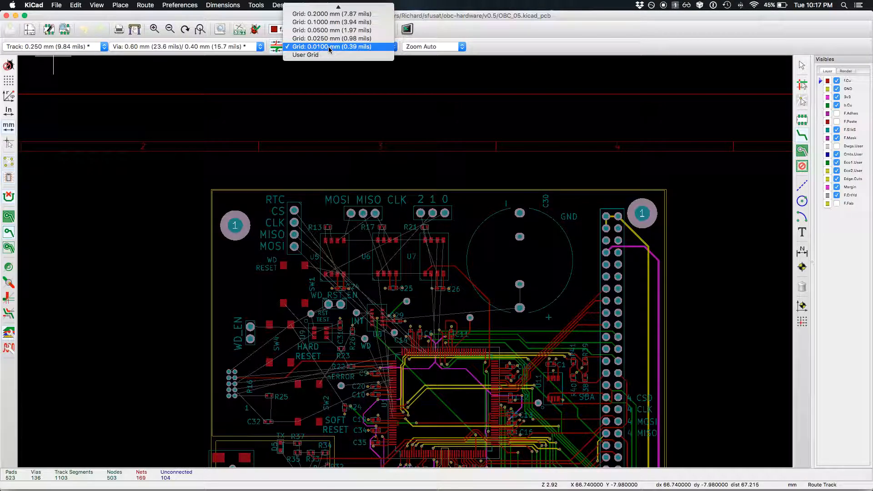
pyautogui.click(325, 48)
# Review the interactive router's routing options and accept them with Shove mode and interactive drag.
pyautogui.click(803, 135)
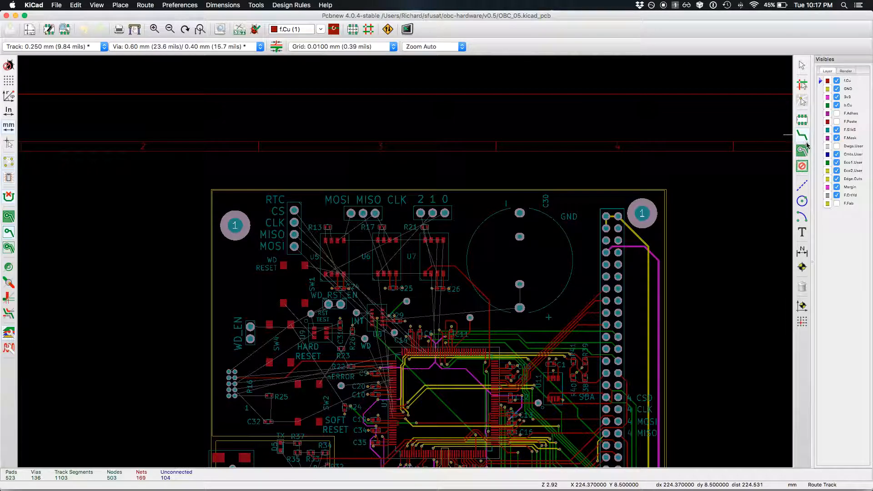
pyautogui.rightClick(717, 236)
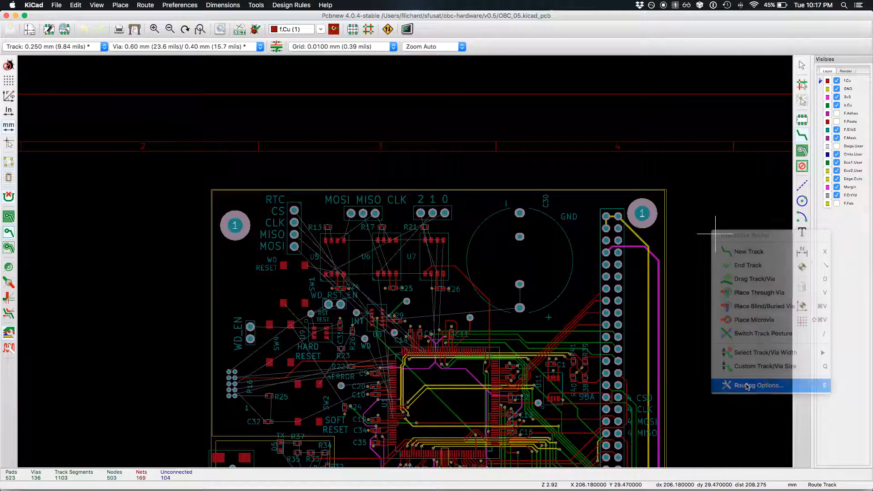
pyautogui.click(747, 386)
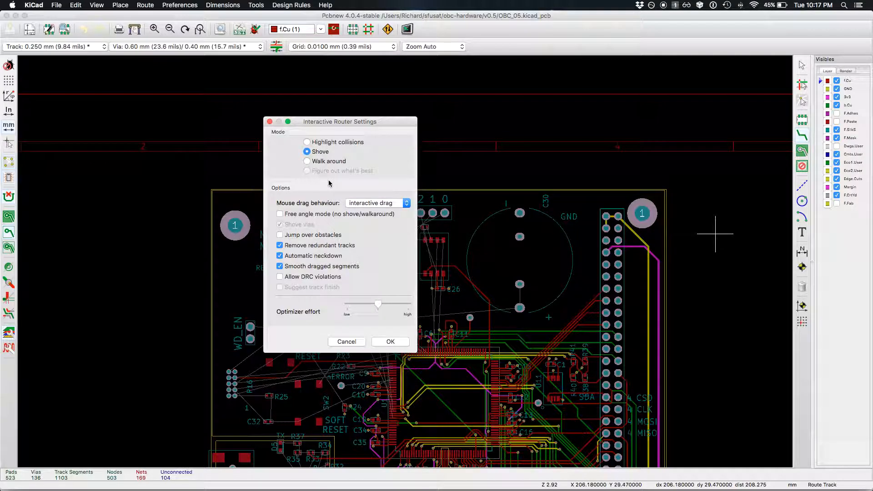
pyautogui.click(390, 341)
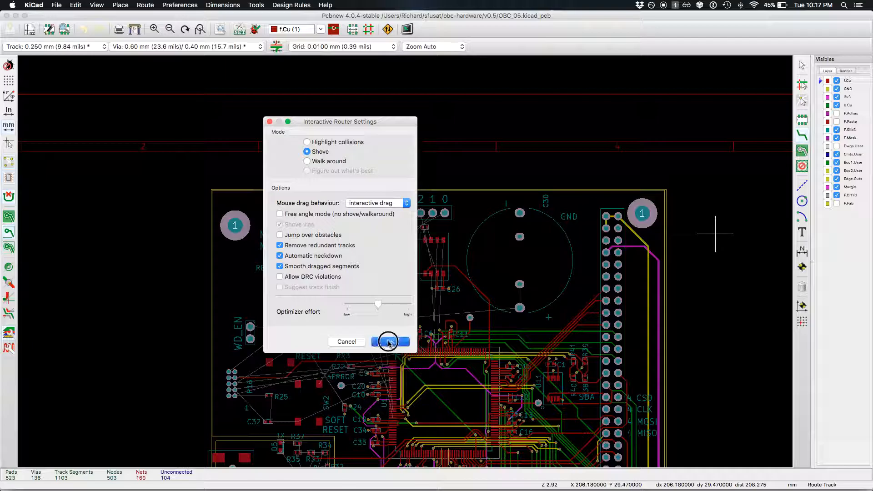
# Route an f.Cu track from pad 2 of resistor R13 to pad 7 of U5.
pyautogui.scroll(4, 406, 266)
pyautogui.scroll(-7, 406, 265)
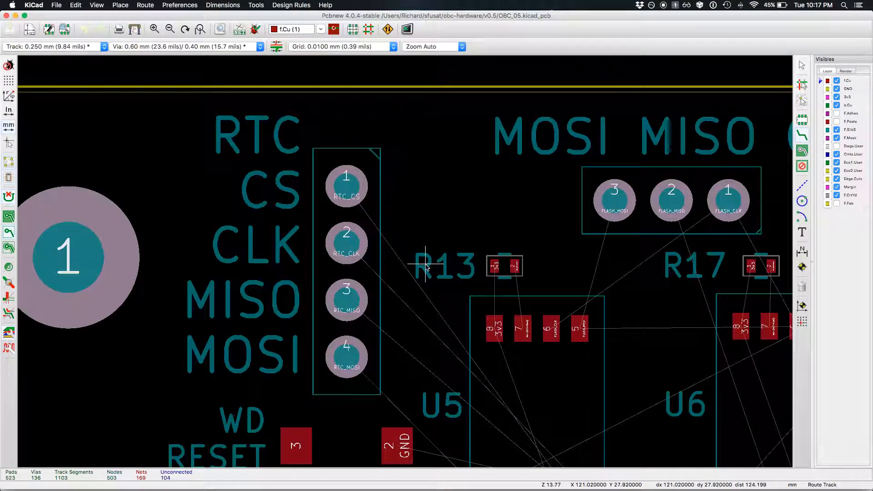
pyautogui.scroll(2, 461, 329)
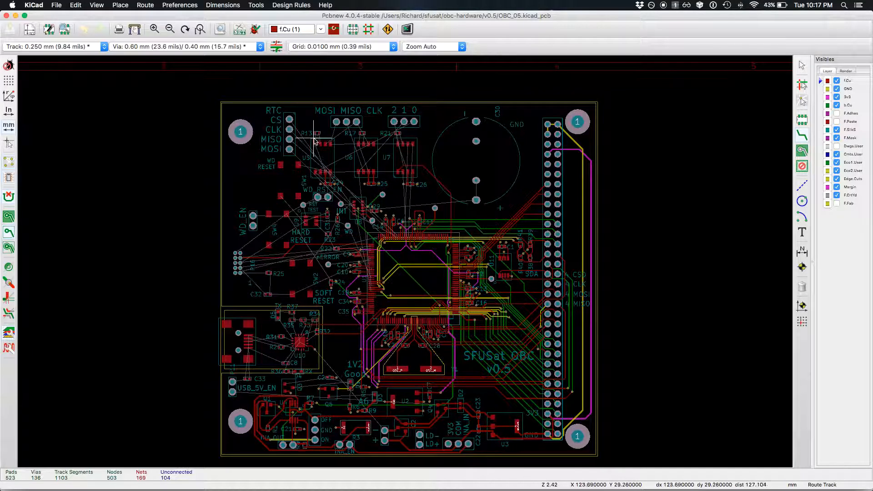
pyautogui.scroll(1, 309, 135)
pyautogui.scroll(3, 406, 264)
pyautogui.scroll(4, 410, 265)
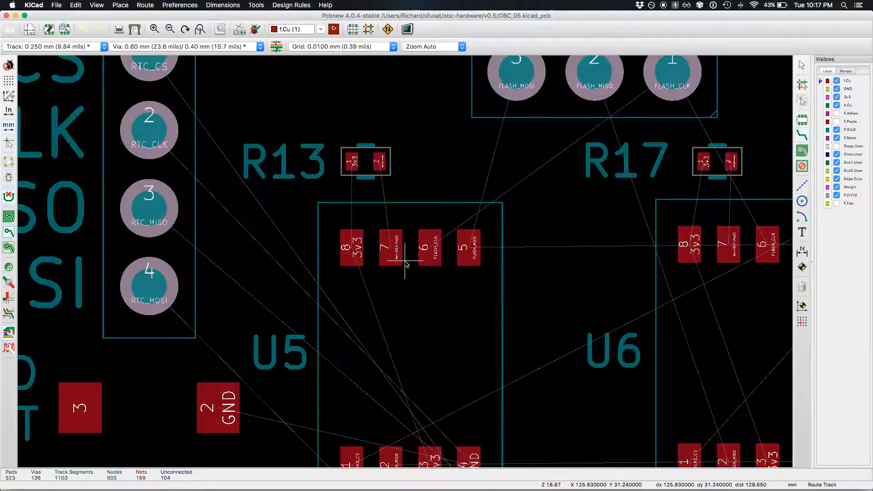
pyautogui.scroll(-1, 412, 266)
pyautogui.scroll(-1, 444, 296)
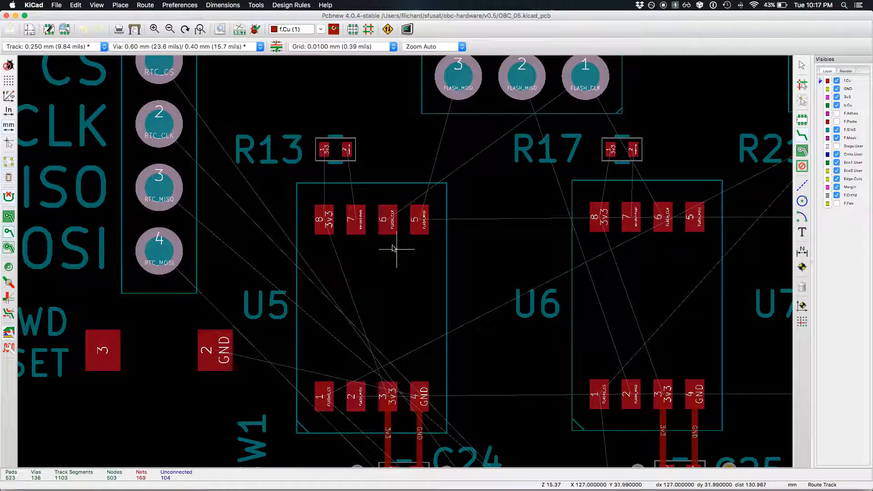
pyautogui.click(347, 149)
pyautogui.click(357, 213)
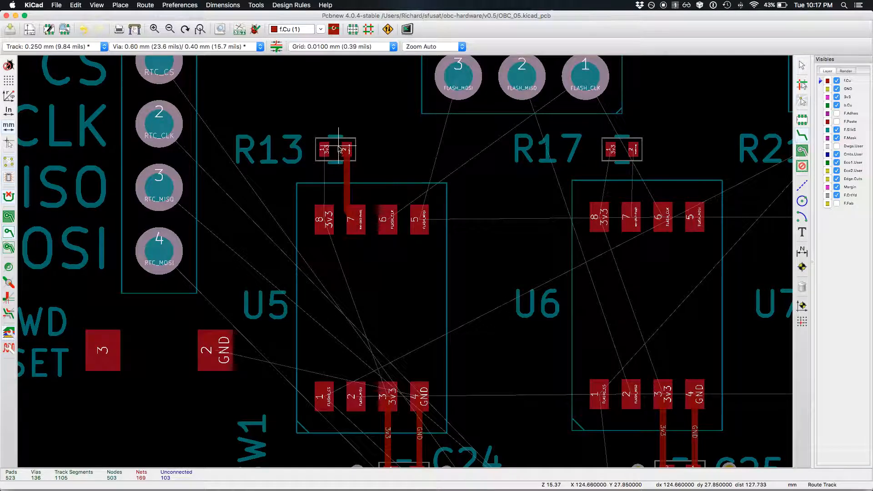
# Route the FLASH_CLK track on f.Cu from U5 pad 6 to pin 1 of the MOSI/MISO/CLK header.
pyautogui.click(387, 219)
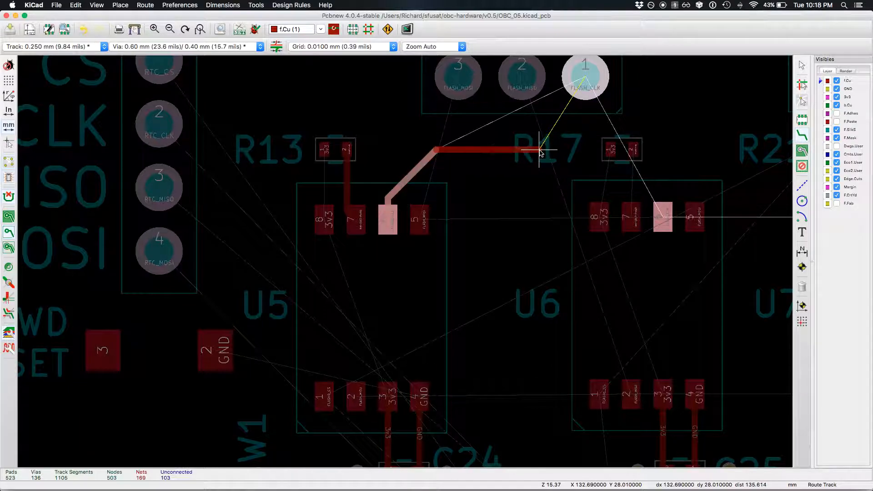
pyautogui.click(582, 80)
pyautogui.scroll(1, 580, 82)
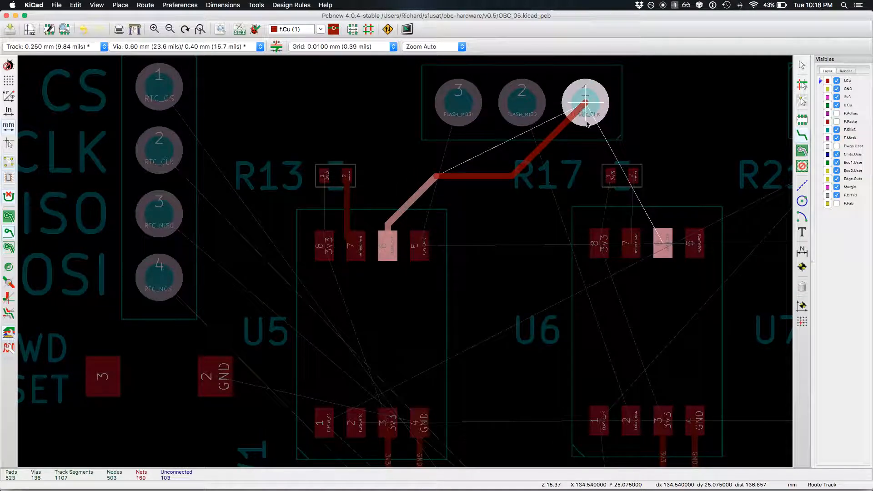
pyautogui.click(585, 104)
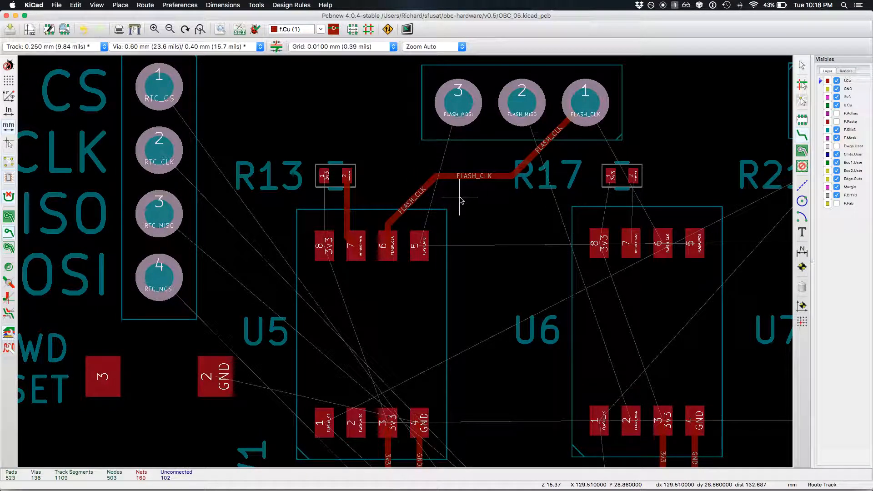
# Route a straight 3v3 track on f.Cu from U5 pad 8 to pad 1 of R13.
pyautogui.press('pagedown')
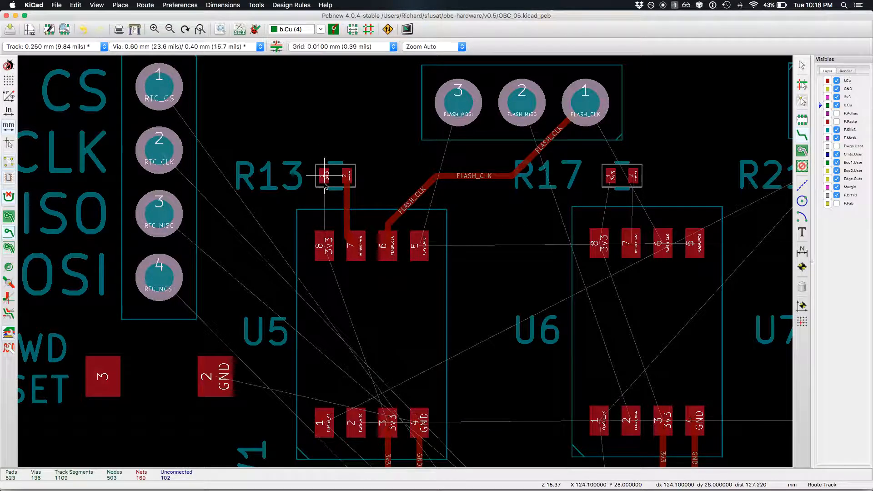
pyautogui.scroll(2, 325, 176)
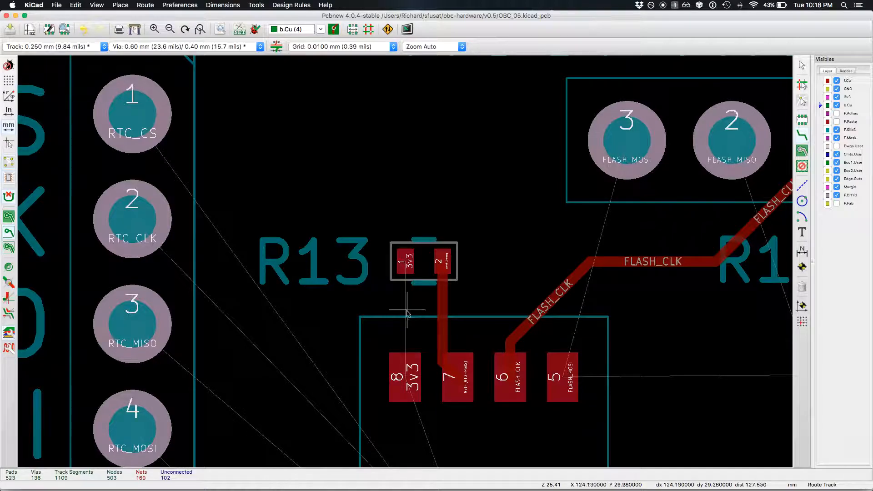
pyautogui.click(402, 379)
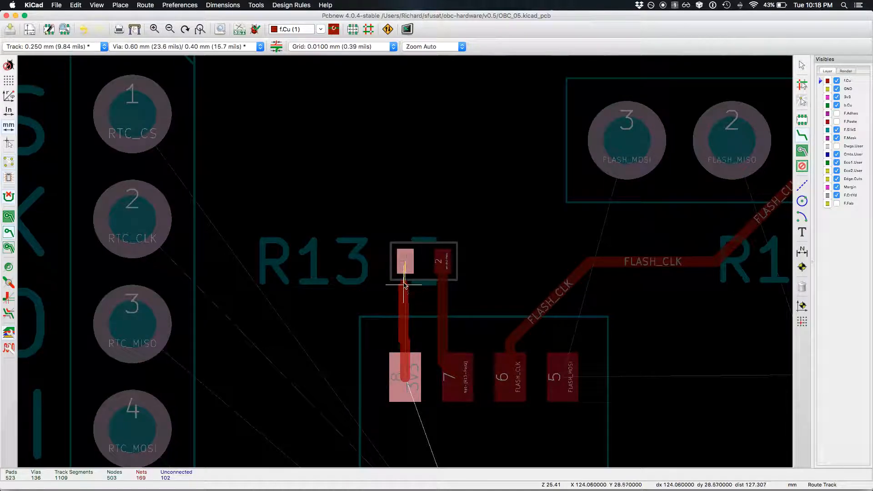
pyautogui.click(406, 262)
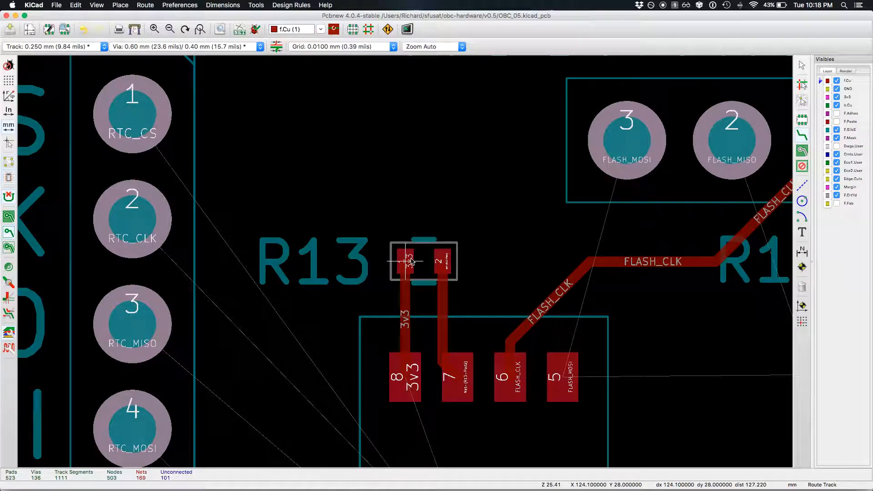
pyautogui.click(408, 264)
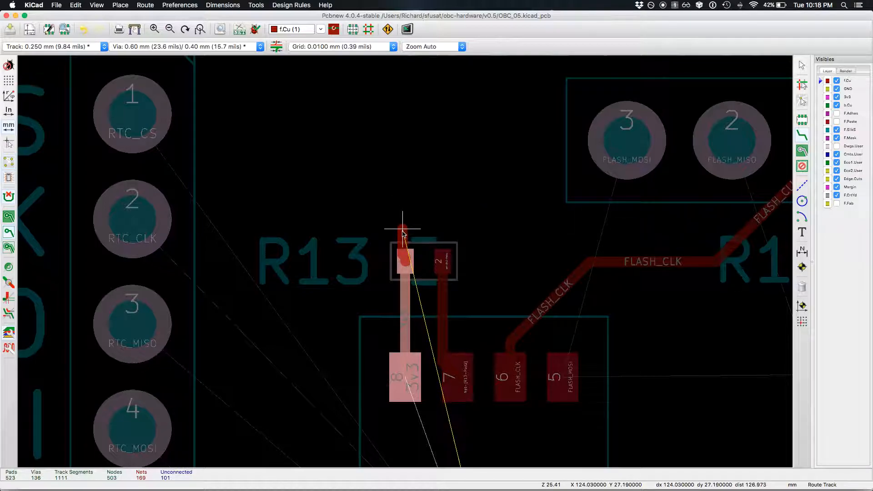
pyautogui.press('Escape')
pyautogui.click(408, 262)
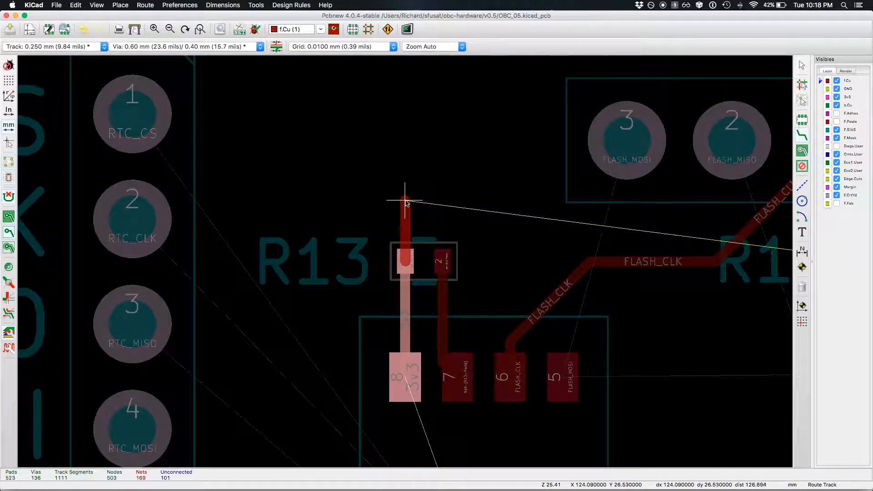
pyautogui.press('Escape')
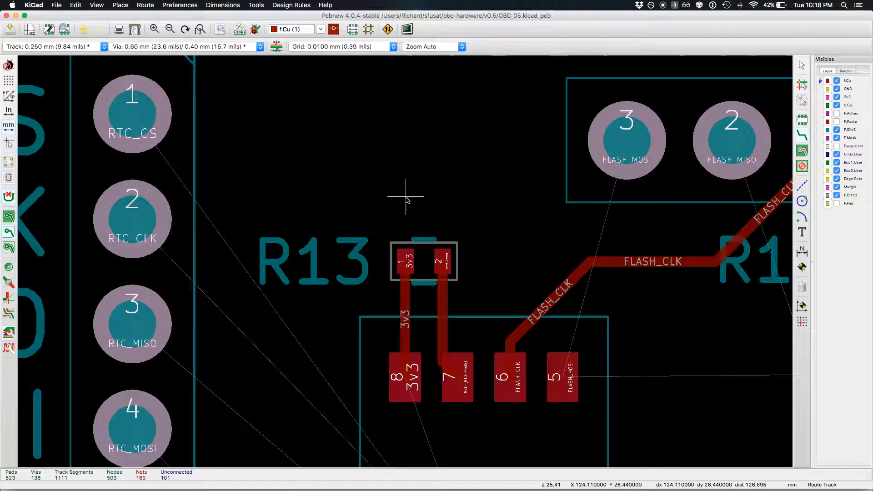
# Extend the 3v3 track from R13 pad 1 about 1.6 mm upward, place a through via at its end, and stop routing on b.Cu.
pyautogui.click(408, 248)
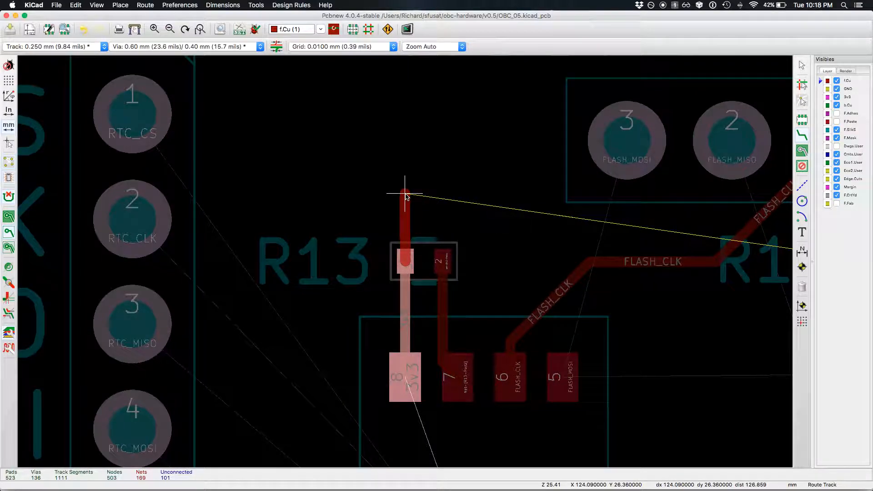
pyautogui.click(406, 194)
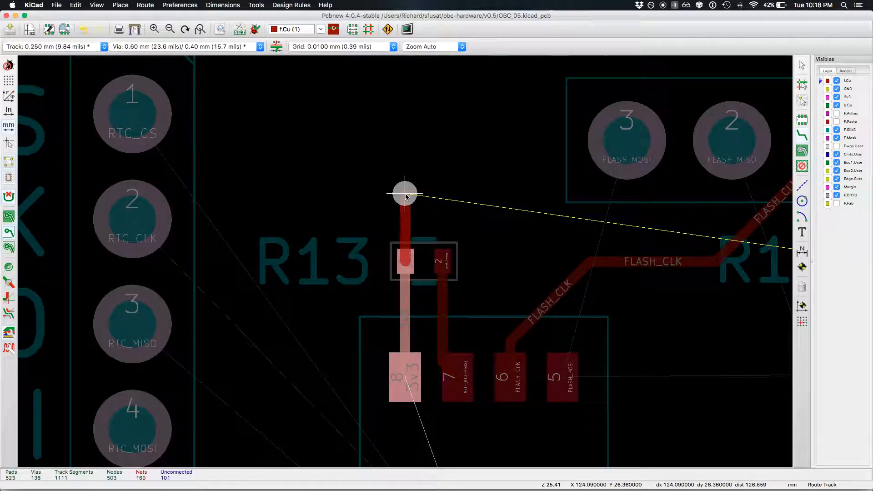
pyautogui.press('F6')
pyautogui.press('v')
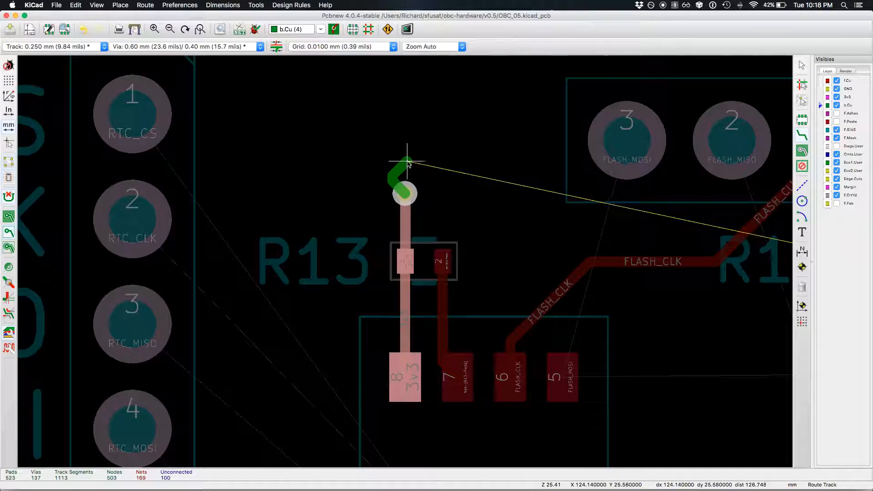
pyautogui.press('Escape')
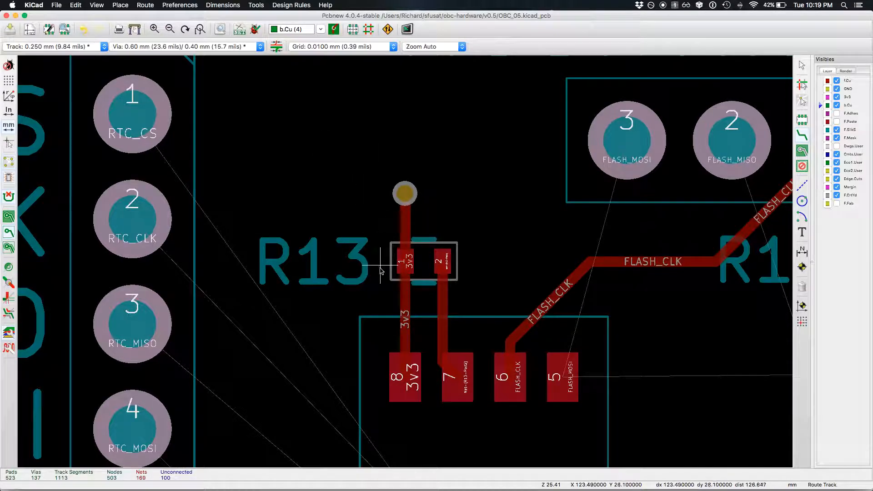
# Route a GND track on f.Cu about 2.2 mm straight down from SW1 pad 2 and end it with a through via.
pyautogui.scroll(-5, 372, 312)
pyautogui.scroll(-1, 372, 312)
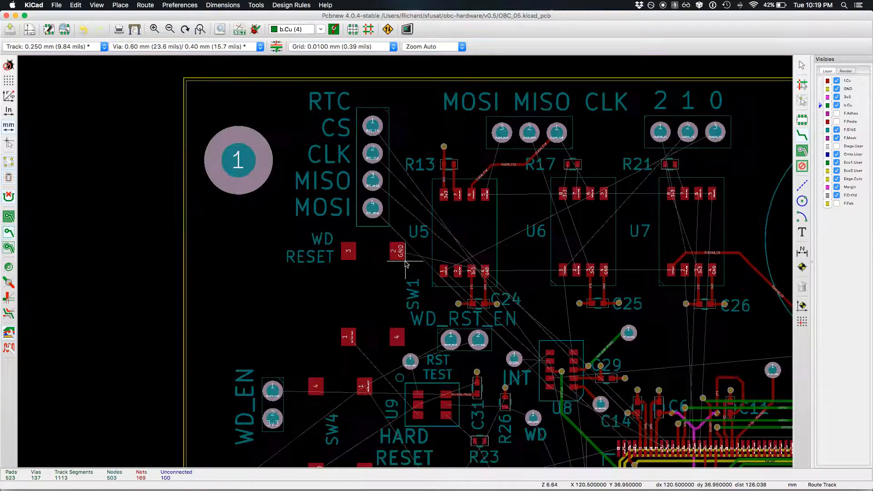
pyautogui.scroll(6, 372, 312)
pyautogui.click(357, 206)
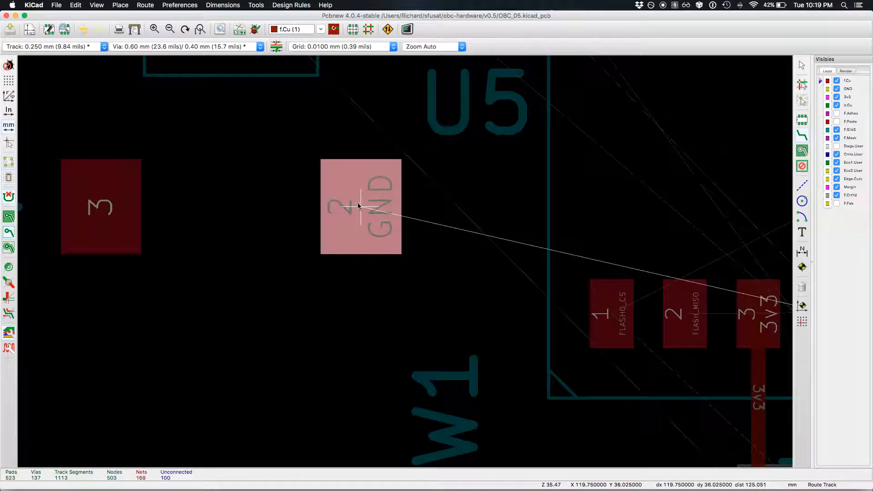
pyautogui.scroll(-4, 400, 259)
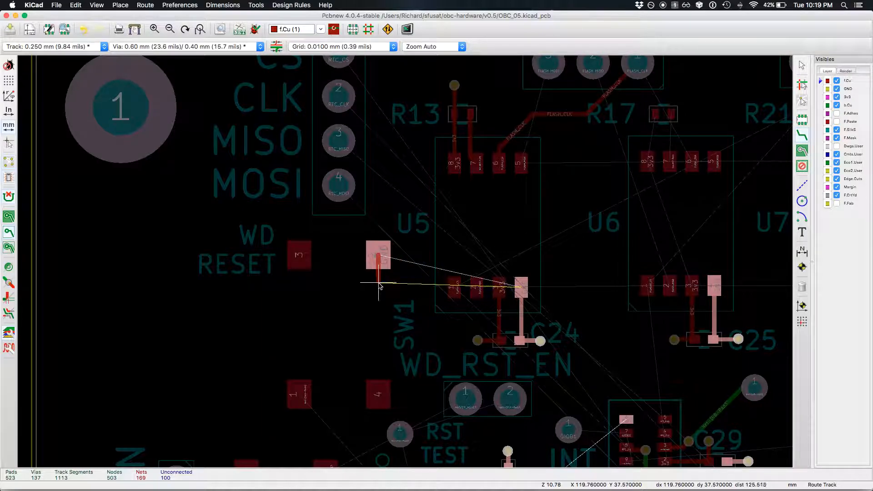
pyautogui.scroll(4, 379, 290)
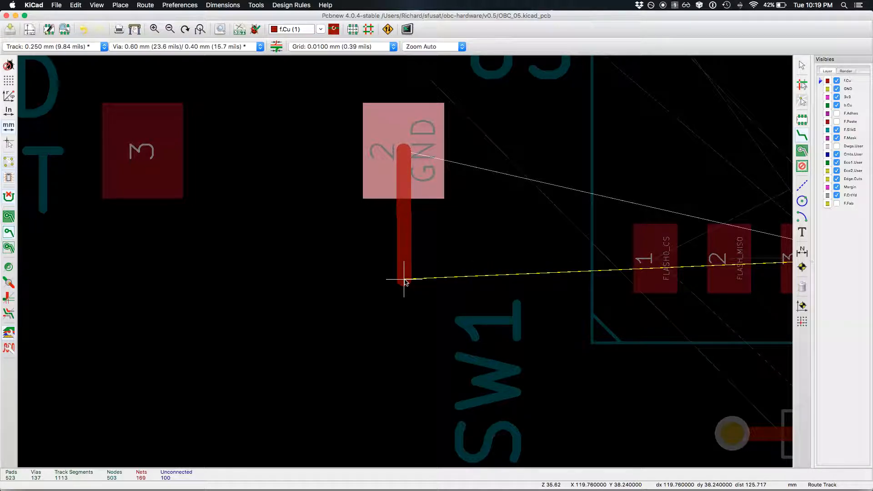
pyautogui.click(404, 279)
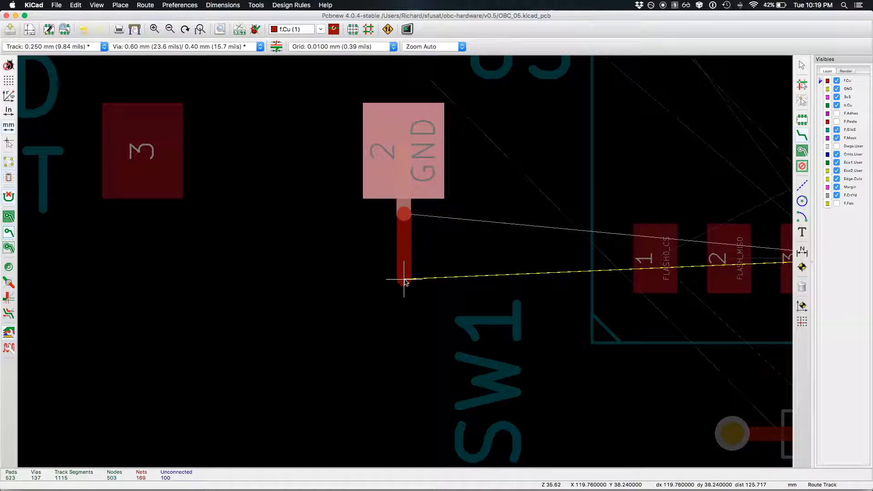
pyautogui.press('v')
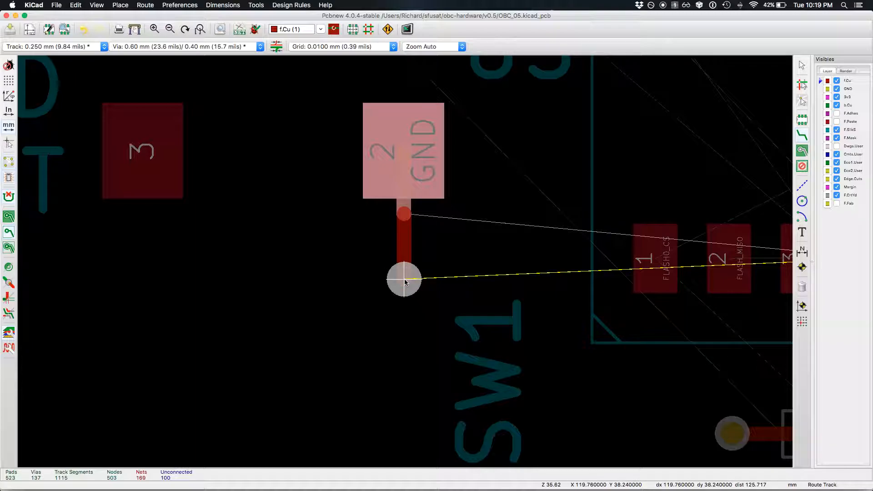
pyautogui.press('+')
pyautogui.click(404, 280)
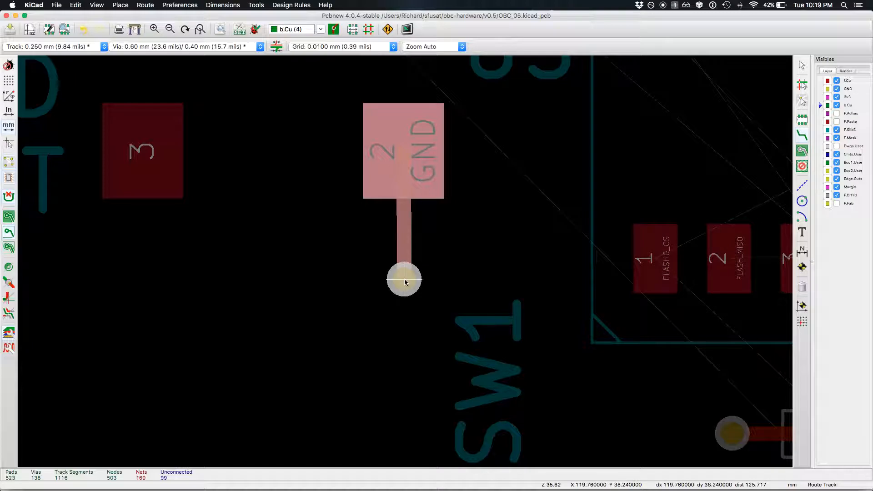
pyautogui.press('Escape')
pyautogui.scroll(-5, 400, 255)
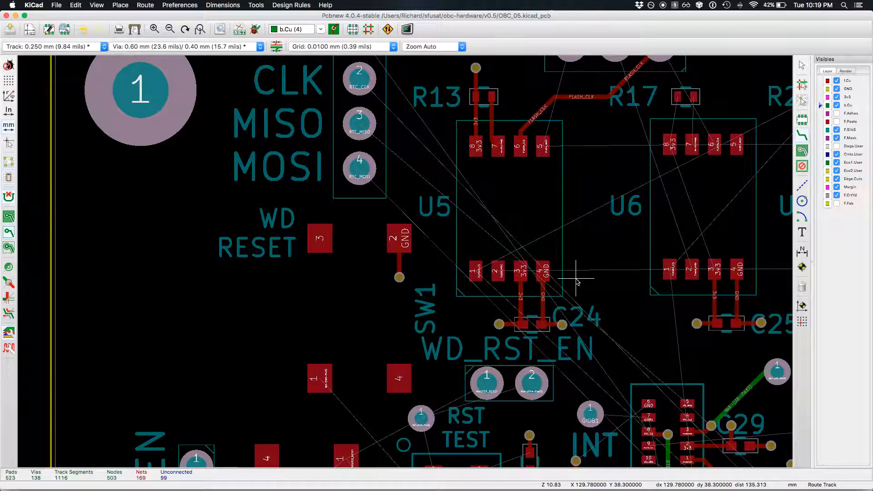
pyautogui.scroll(-2, 577, 287)
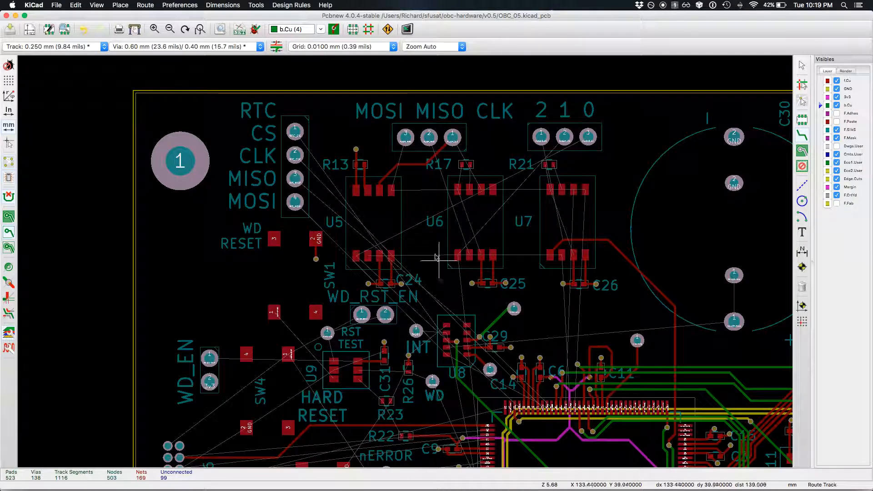
# Start the FLASH_MOSI track on f.Cu from U5 pad 5, bending it diagonally and then straight up to just below the FLASH_CLK track.
pyautogui.scroll(4, 363, 180)
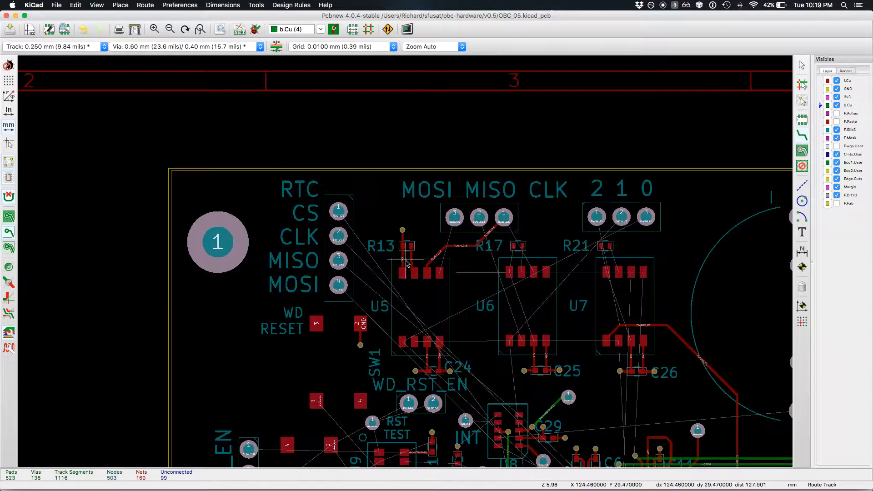
pyautogui.scroll(2, 491, 298)
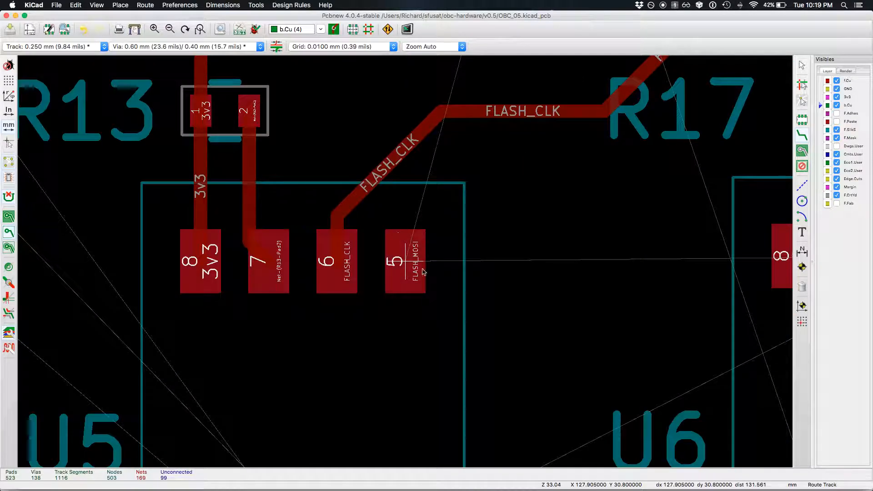
pyautogui.click(411, 254)
pyautogui.click(411, 253)
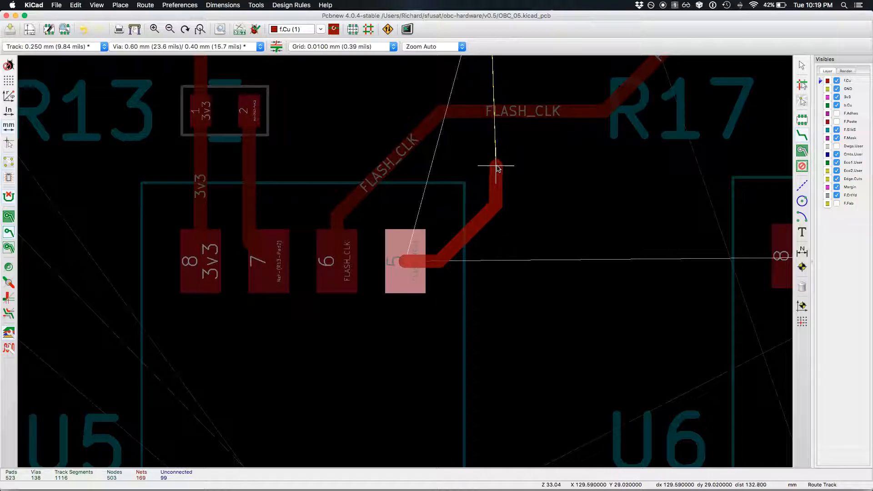
pyautogui.click(498, 165)
pyautogui.scroll(-1, 497, 165)
pyautogui.scroll(-2, 406, 264)
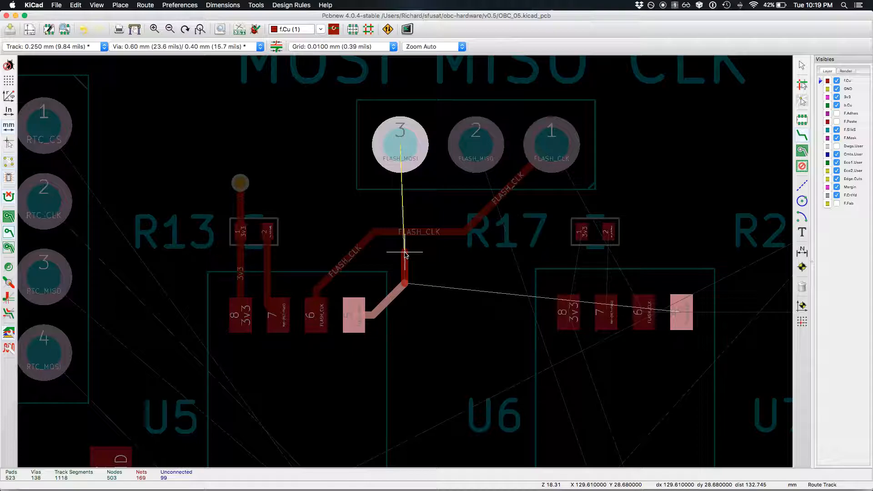
# Place a through via just below the FLASH_CLK track and finish the FLASH_MOSI track on b.Cu at pin 3 of the MOSI/MISO/CLK header.
pyautogui.press('v')
pyautogui.click(405, 255)
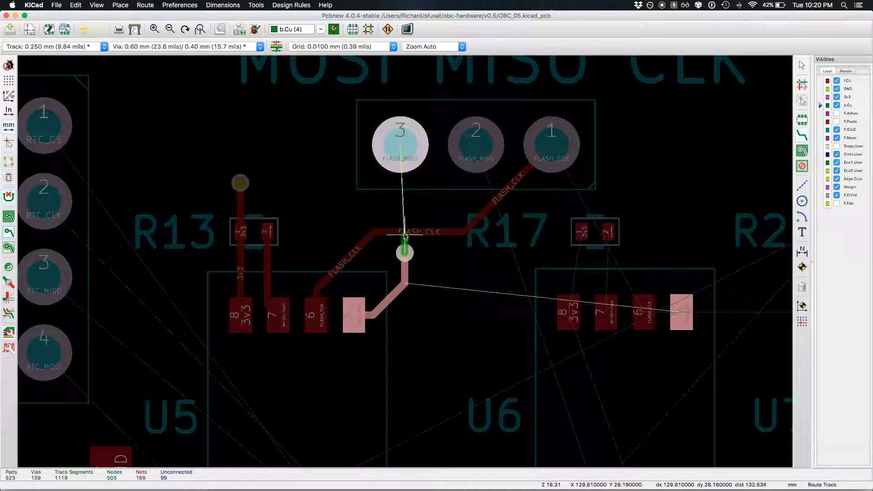
pyautogui.click(401, 144)
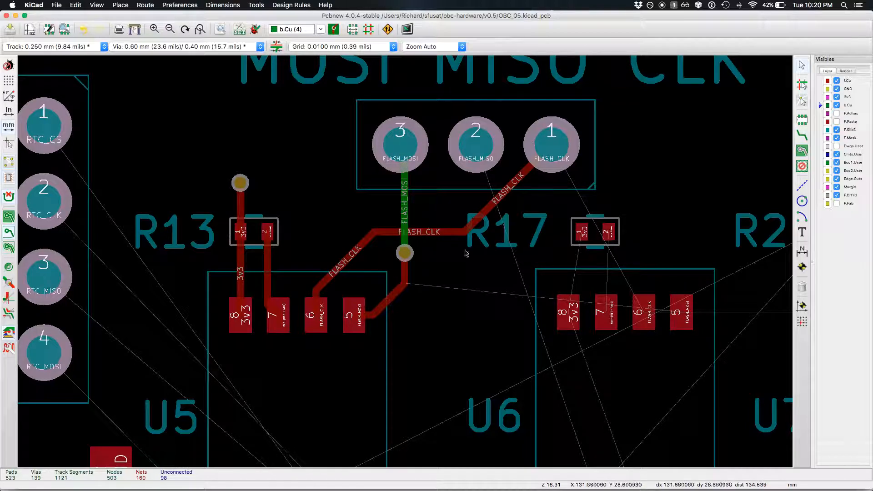
# Make GND the active layer, show the filled zones and examine the ground plane across the whole board.
pyautogui.scroll(-5, 407, 254)
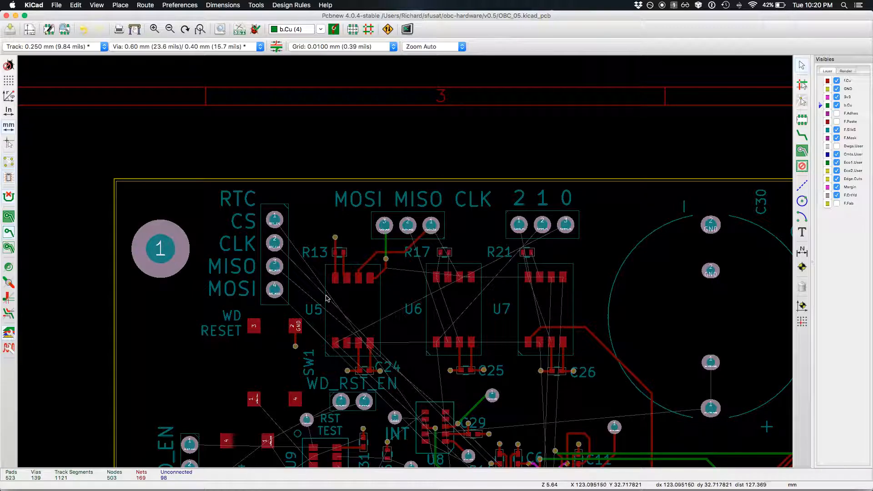
pyautogui.scroll(-1, 329, 301)
pyautogui.scroll(5, 405, 323)
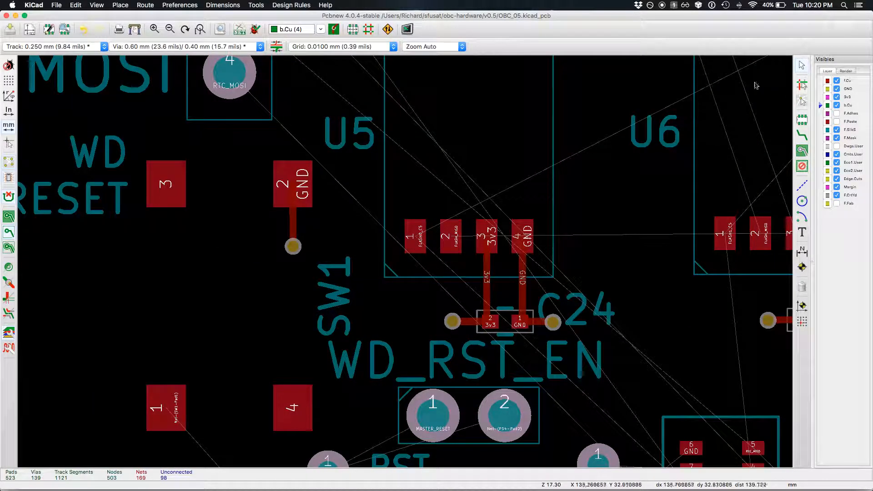
pyautogui.click(849, 89)
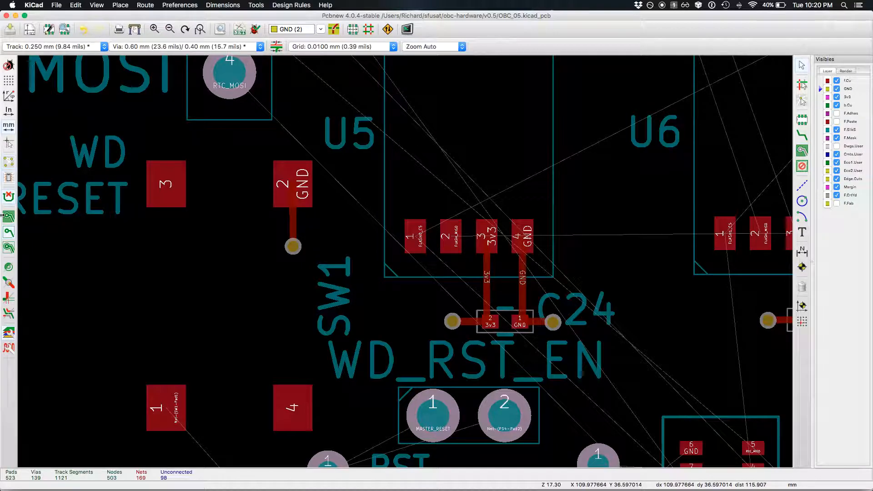
pyautogui.click(9, 218)
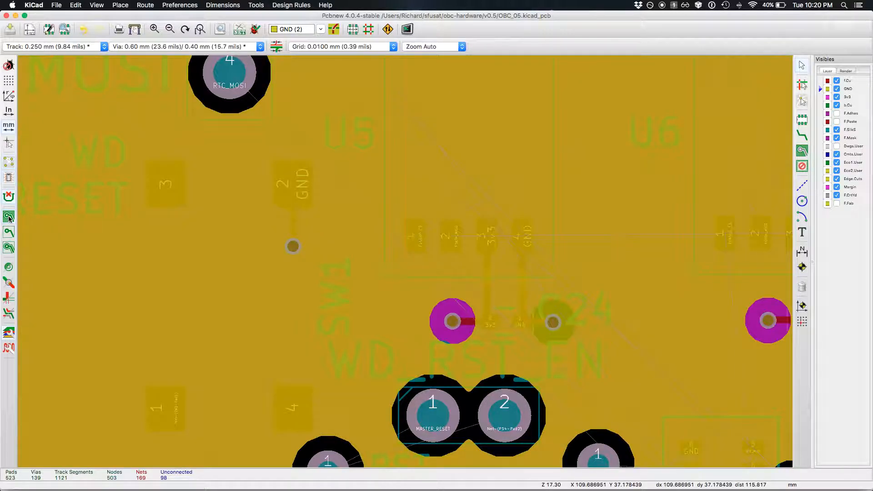
pyautogui.scroll(-10, 446, 268)
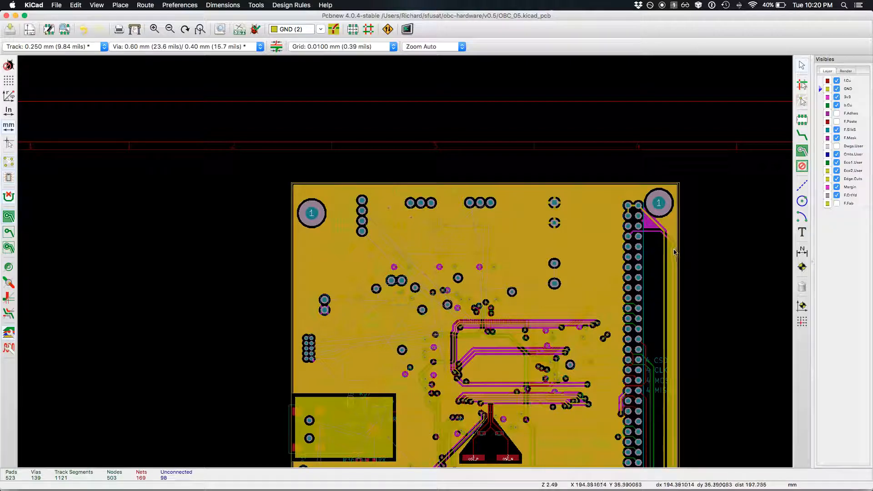
pyautogui.scroll(-1, 571, 371)
pyautogui.scroll(1, 342, 295)
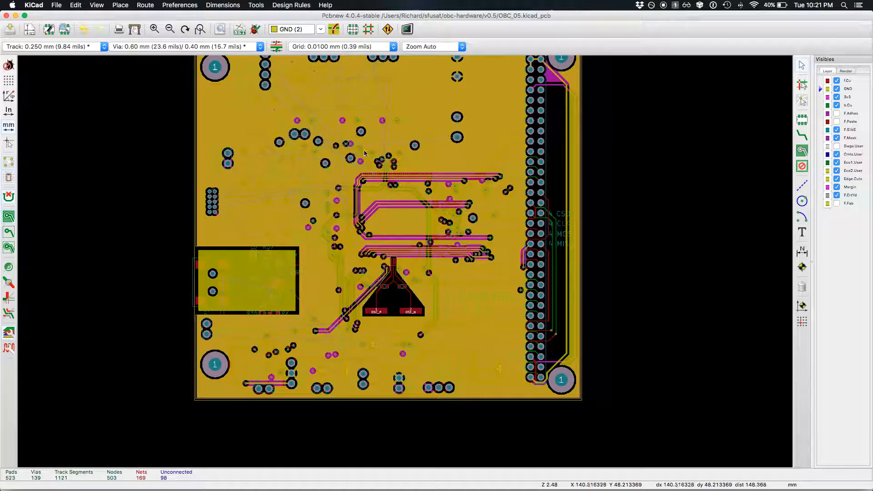
# View the 3v3 plane across the board, then return to f.Cu and inspect the area around R13 and U5.
pyautogui.click(848, 97)
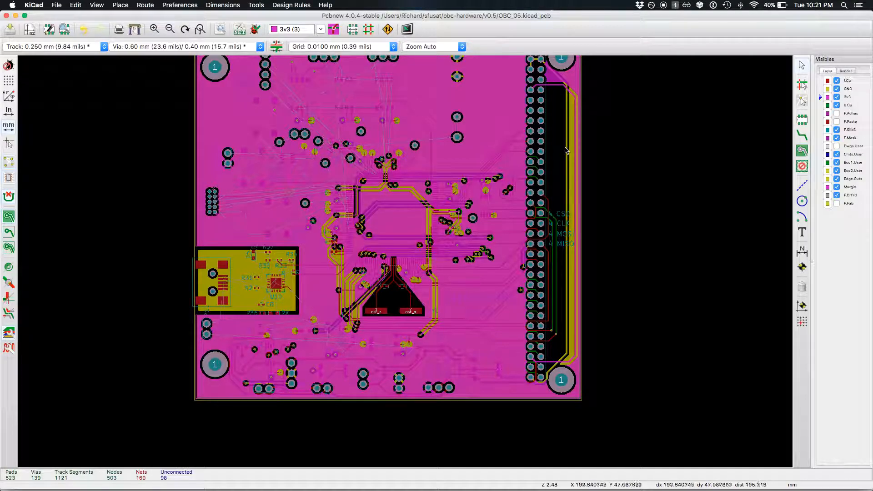
pyautogui.click(849, 81)
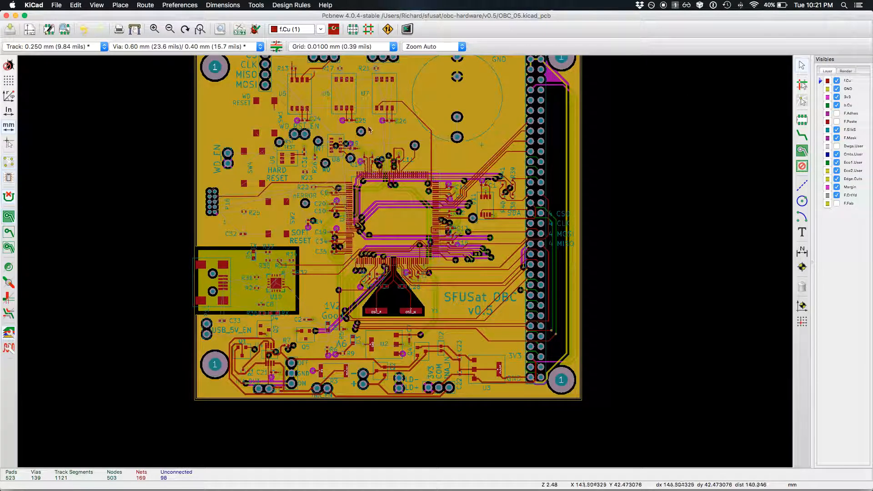
pyautogui.scroll(1, 294, 98)
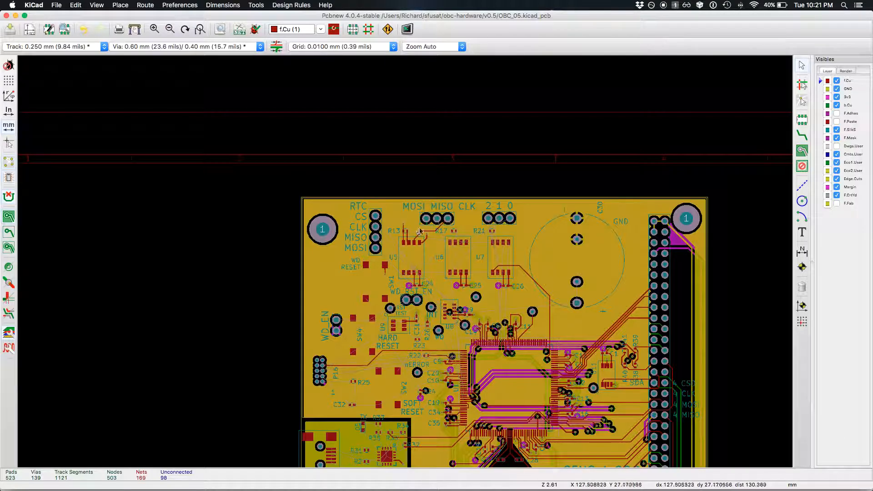
pyautogui.scroll(5, 418, 232)
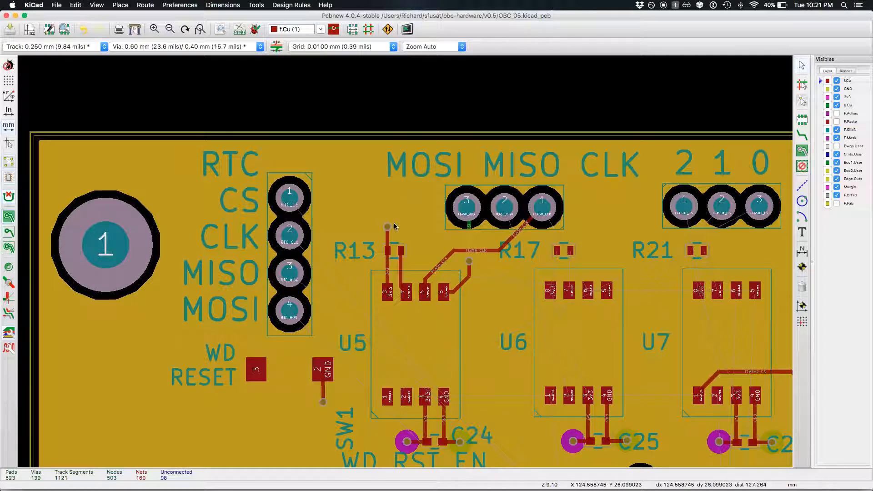
# Compare the GND and 3v3 planes around the vias near R13, U5 and SW1 by alternating the active layer.
pyautogui.click(849, 89)
pyautogui.click(848, 97)
pyautogui.click(848, 88)
pyautogui.click(848, 97)
pyautogui.scroll(-1, 397, 268)
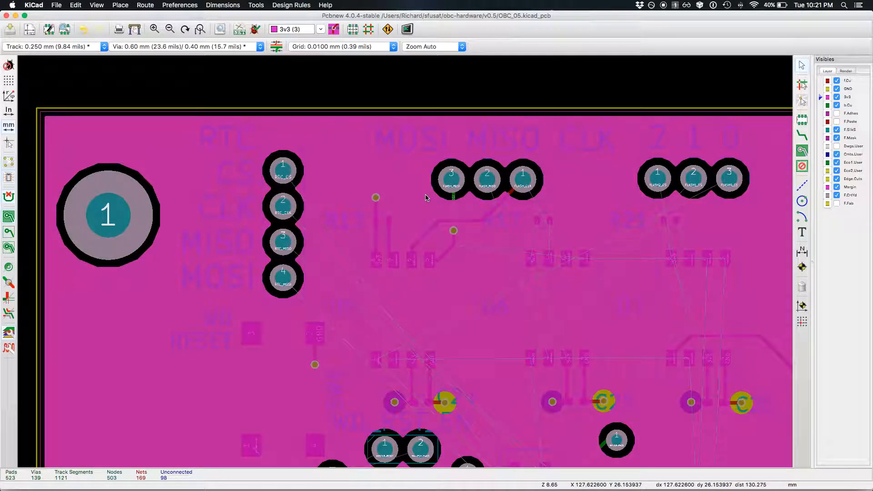
# Make b.Cu the active layer and hide the zone fills.
pyautogui.press('pagedown')
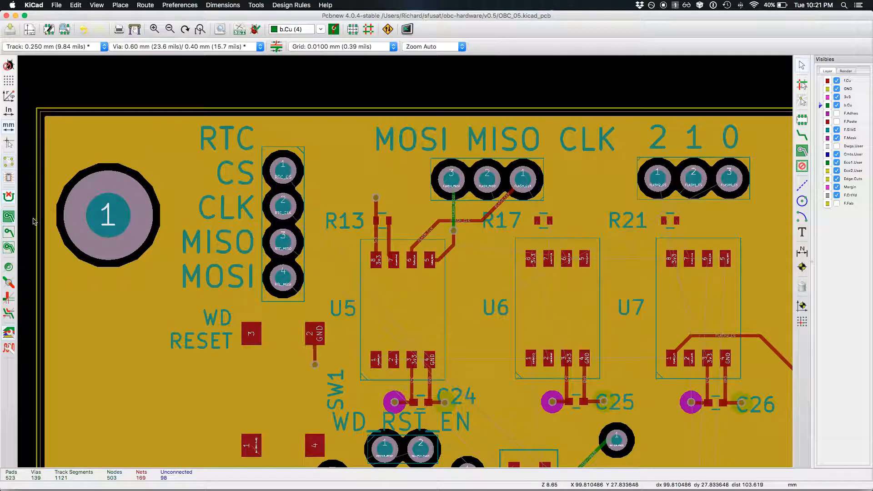
pyautogui.click(8, 232)
pyautogui.scroll(-6, 408, 266)
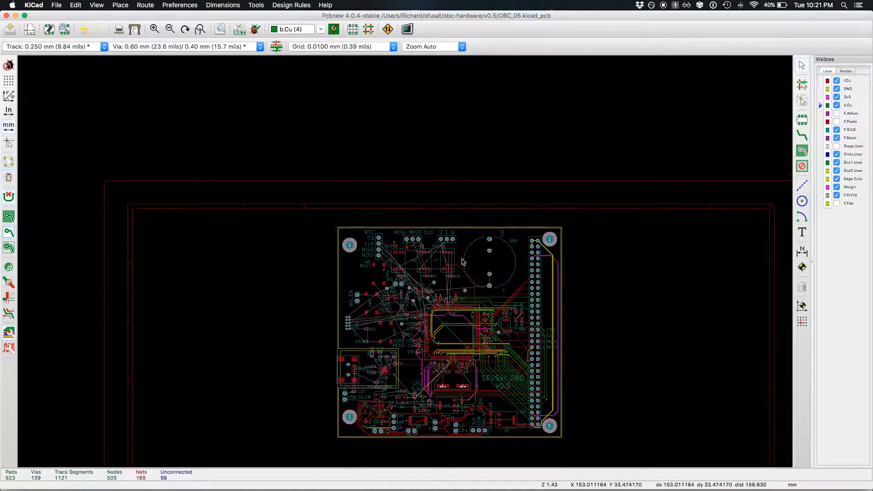
# Examine the routed tracks on all four layers between U1, U11 and the long two-row pin header.
pyautogui.scroll(6, 515, 313)
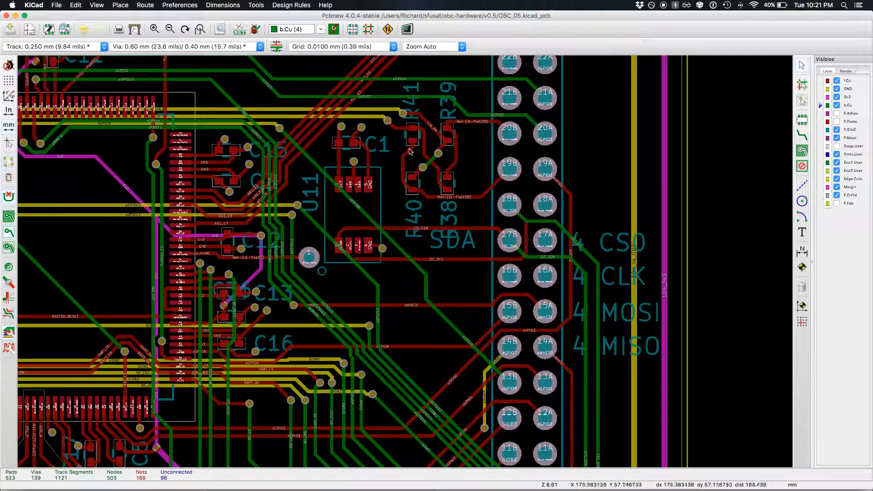
pyautogui.scroll(-1, 313, 164)
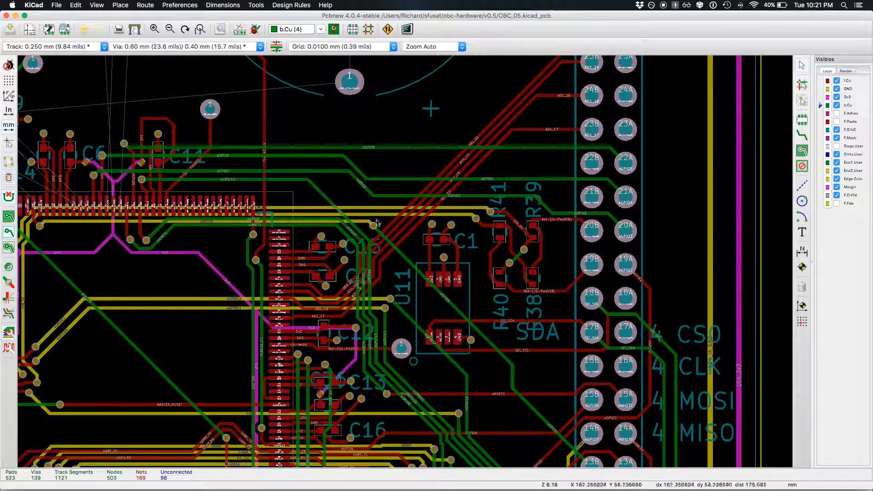
pyautogui.scroll(-1, 459, 296)
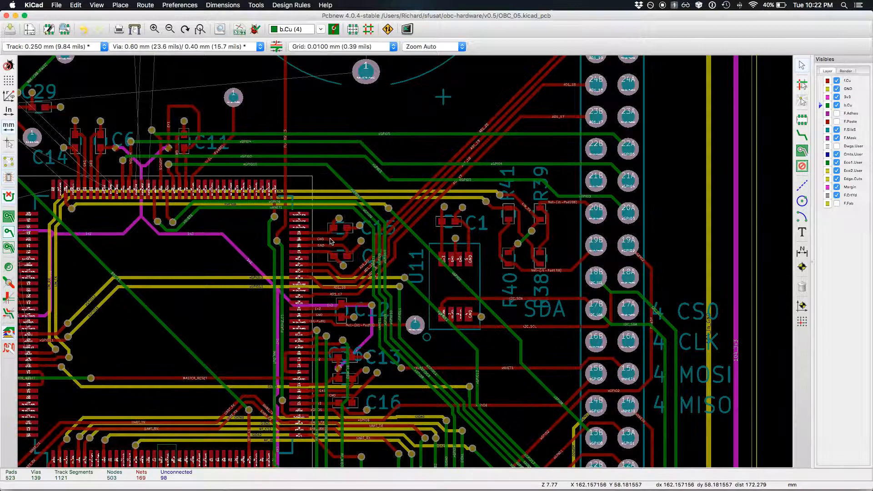
pyautogui.scroll(-5, 376, 276)
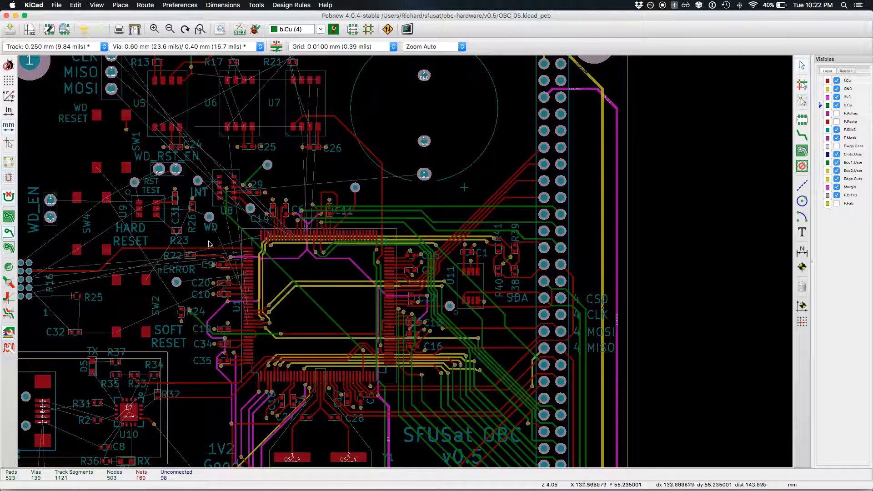